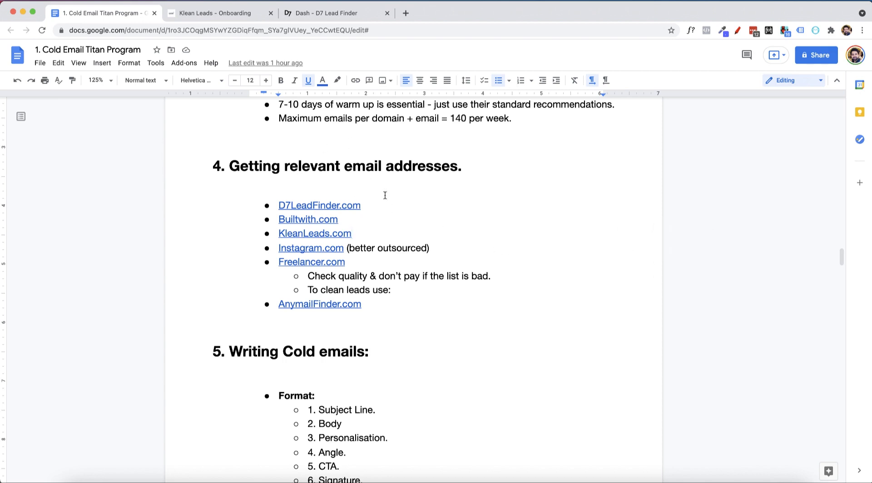
Step: Switch to the Klean Leads onboarding page and log out of the account
left_click(406, 241)
left_click(238, 13)
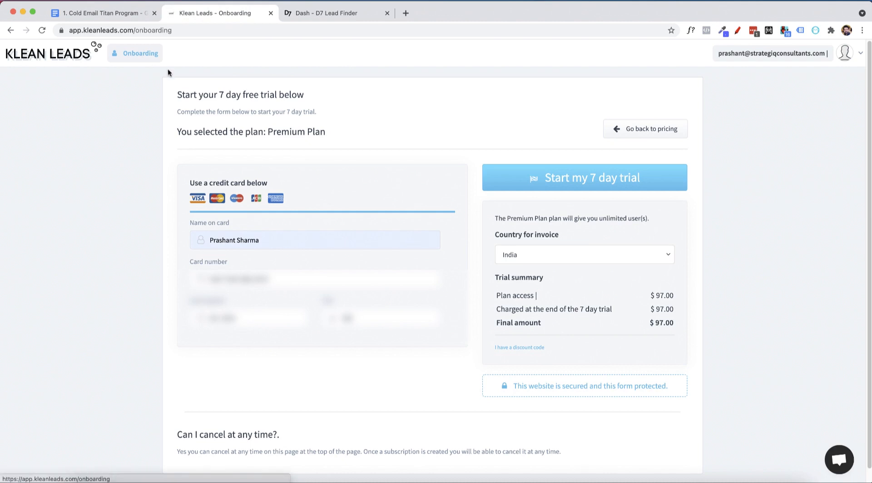
left_click(845, 53)
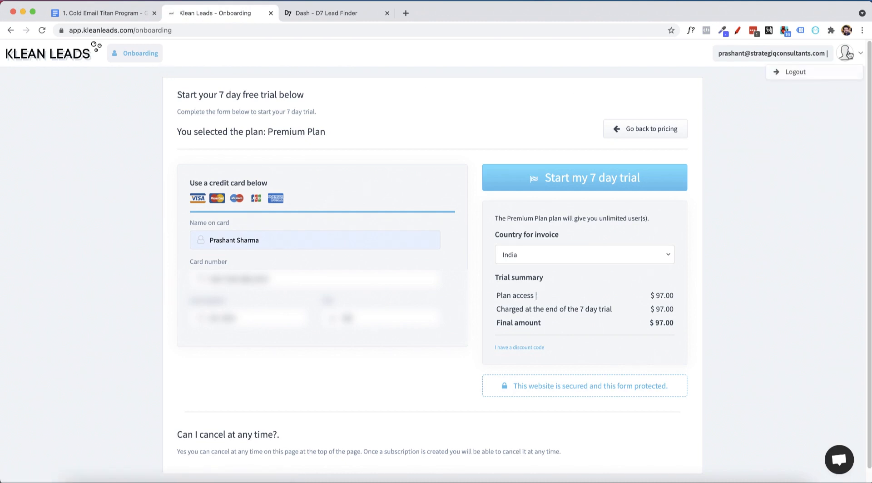
left_click(812, 70)
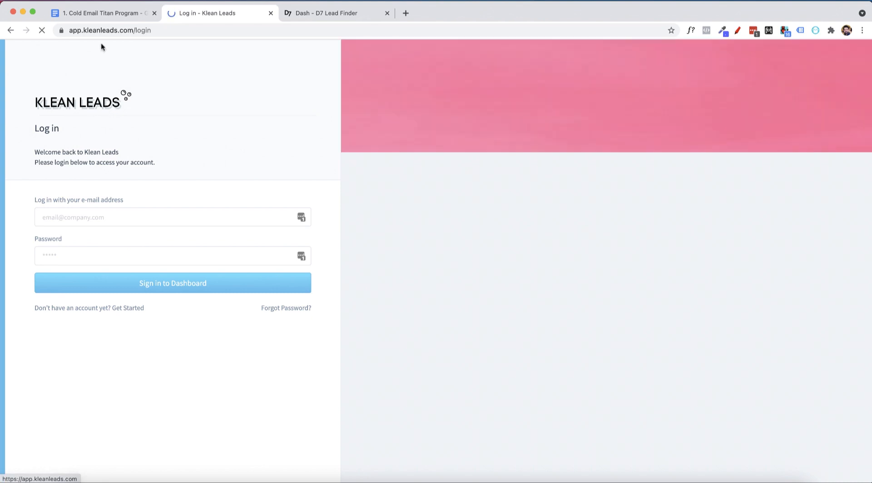
Step: Try to open the Klean Leads site without the app subdomain, and close its tab
left_click(66, 30)
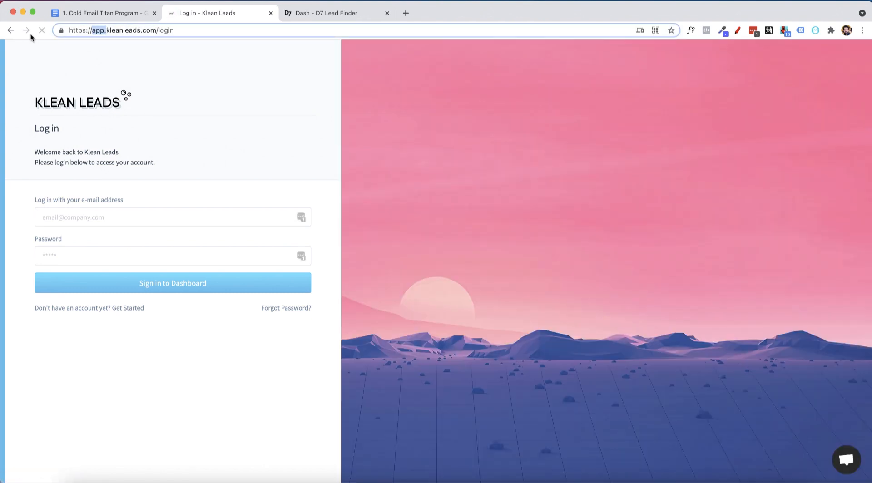
key("BackSpace")
key("BackSpace")
key("BackSpace")
key("BackSpace")
key("Return")
left_click_drag(309, 19, 253, 11)
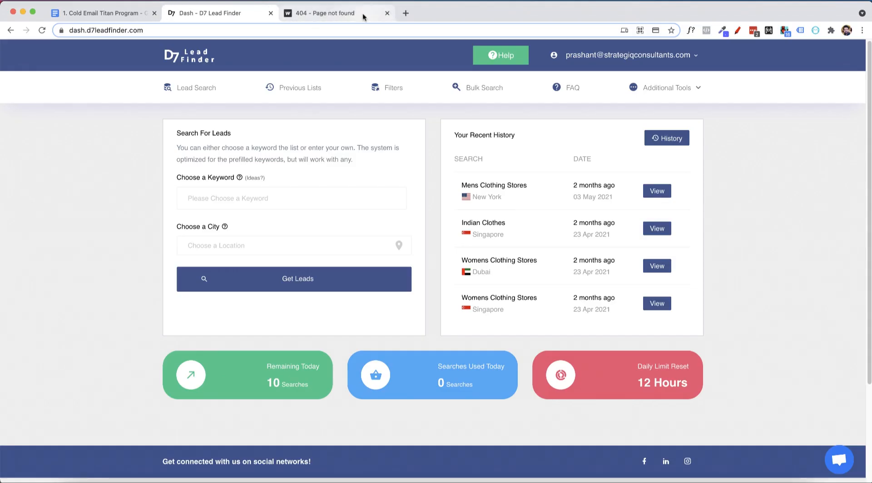
left_click(387, 14)
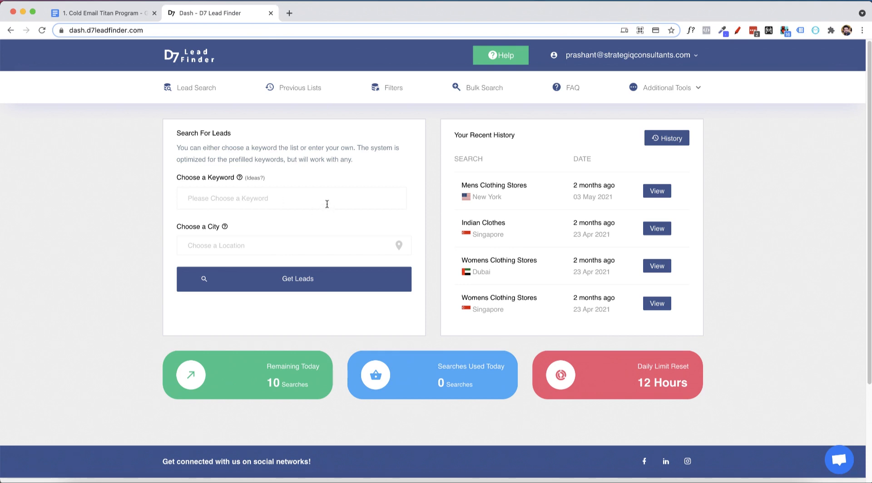
Step: Choose Marketing Agency as the keyword for the D7 lead search
type("marketing Agency")
key("Down")
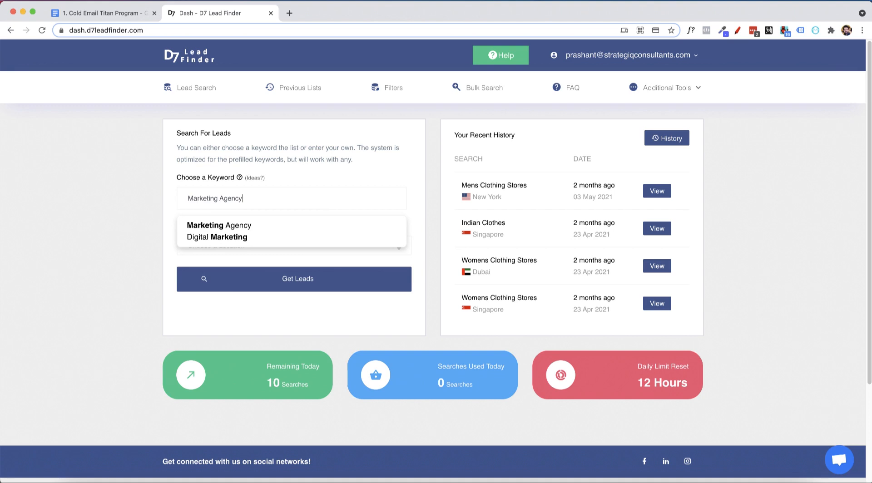
left_click(273, 227)
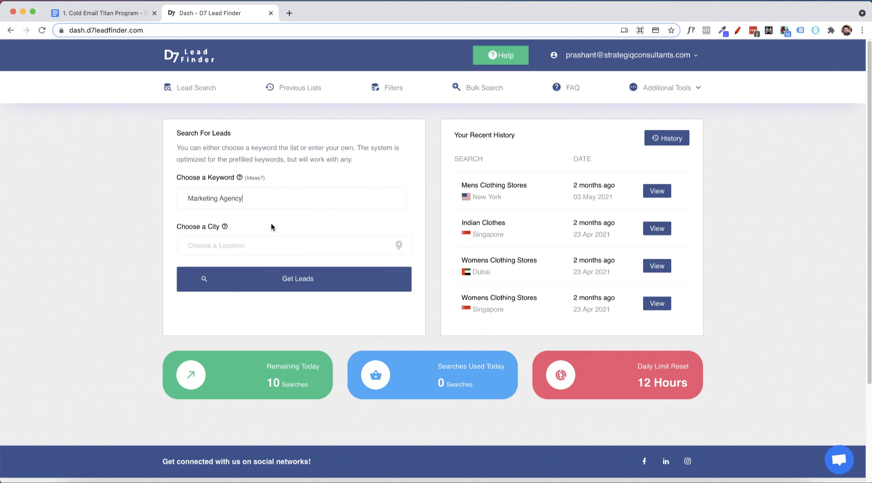
Step: Select Manhattan, New York as the search city and request the leads
left_click(250, 251)
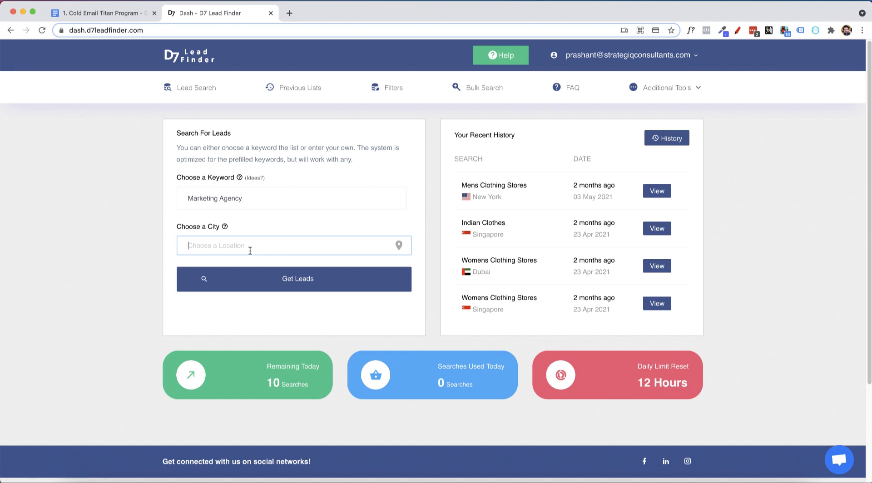
type("ney yo a")
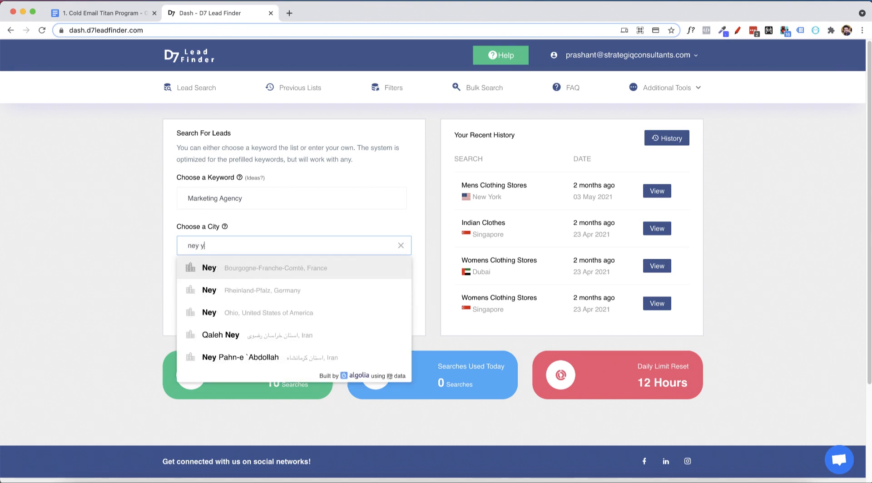
key("super+a")
type("new ")
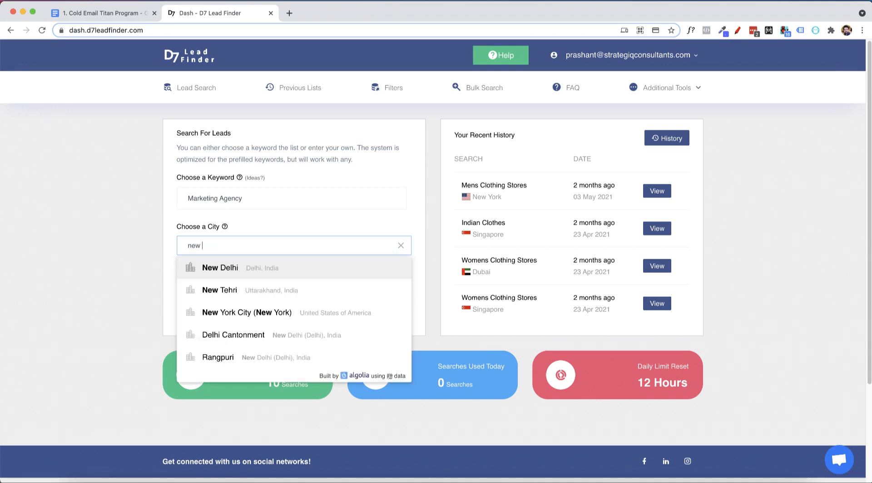
type("york")
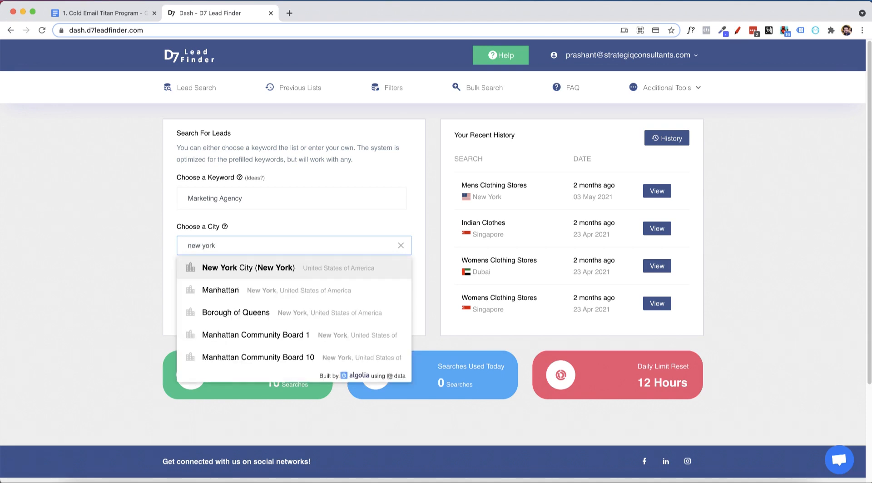
left_click(254, 291)
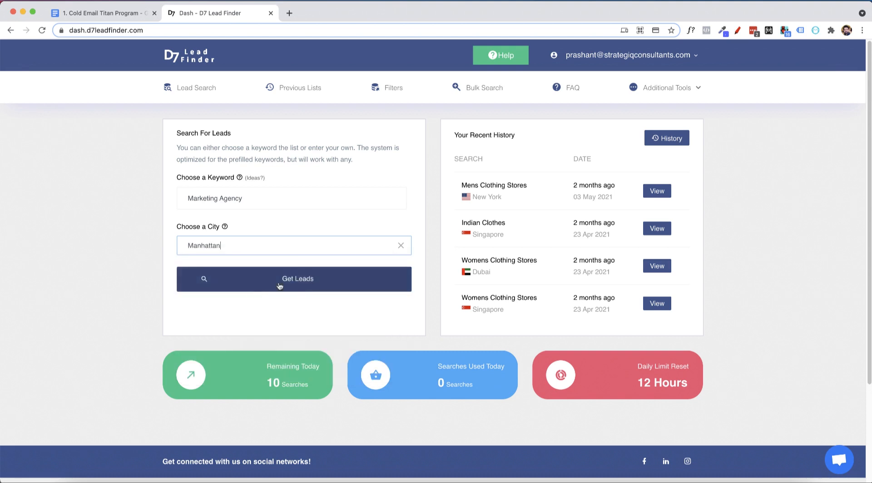
left_click(309, 279)
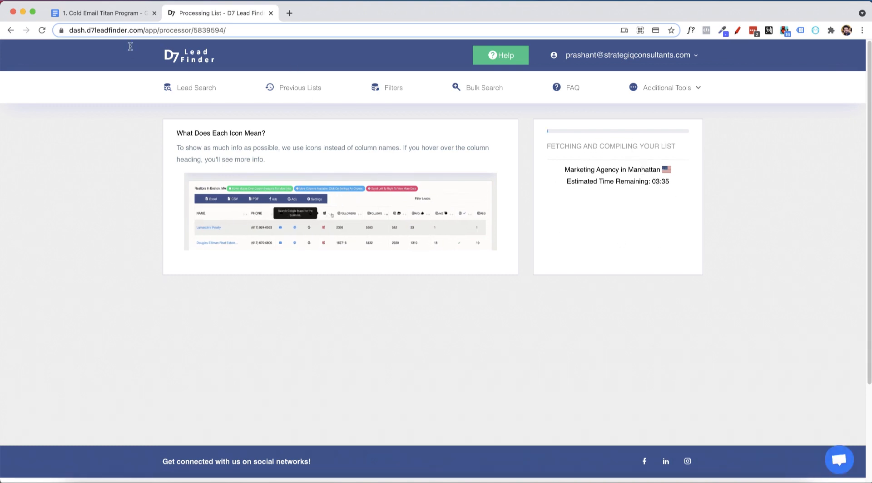
Step: Open the Builtwith.com link from the Cold Email Titan Program document and go to the builtwith.com homepage instead of the login page
left_click(128, 15)
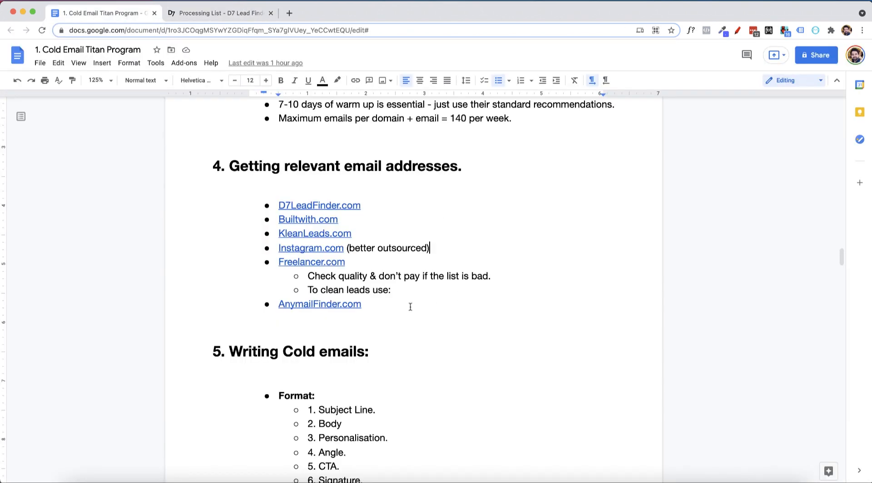
left_click(333, 220)
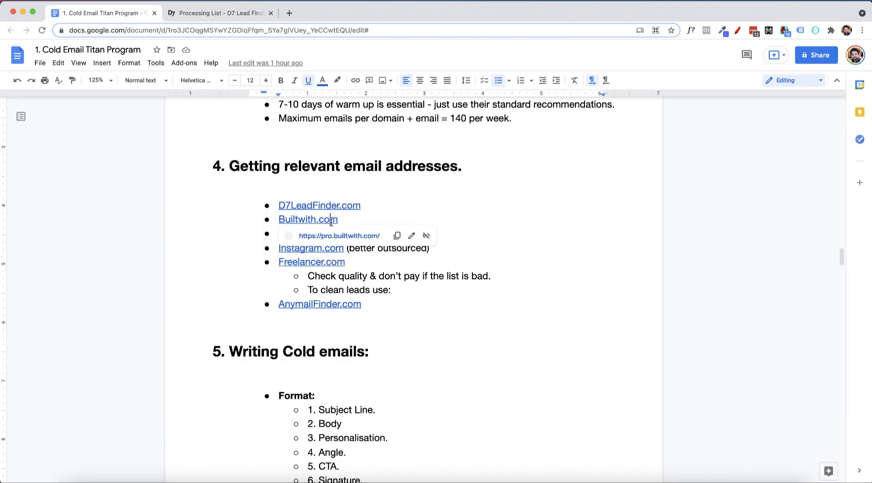
left_click(390, 236)
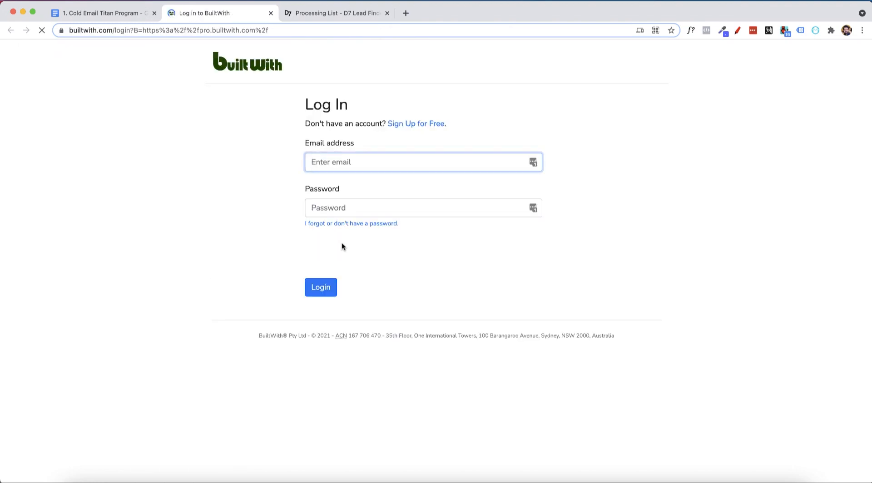
left_click(115, 30)
left_click_drag(115, 30, 421, 24)
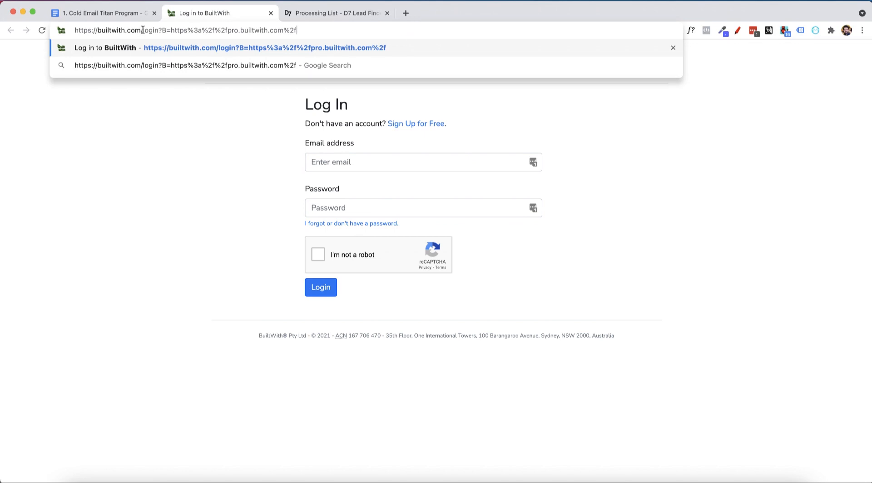
left_click_drag(142, 30, 300, 30)
key("BackSpace")
key("Return")
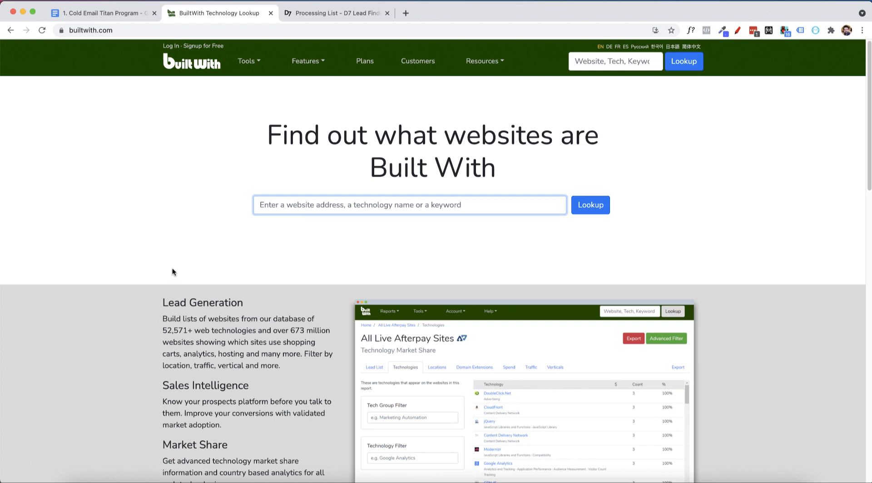
Step: Look up shopify on BuiltWith and open the list of all websites using Shopify
scroll(322, 243, "down", 1)
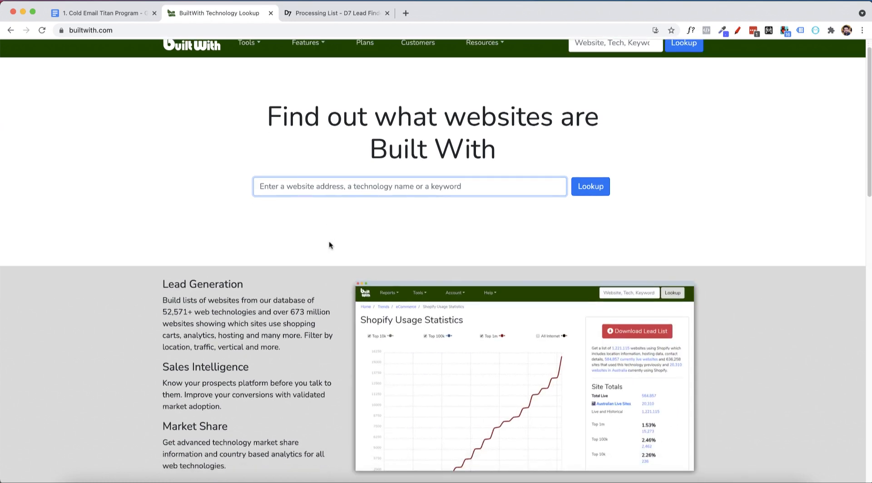
type("shopifu")
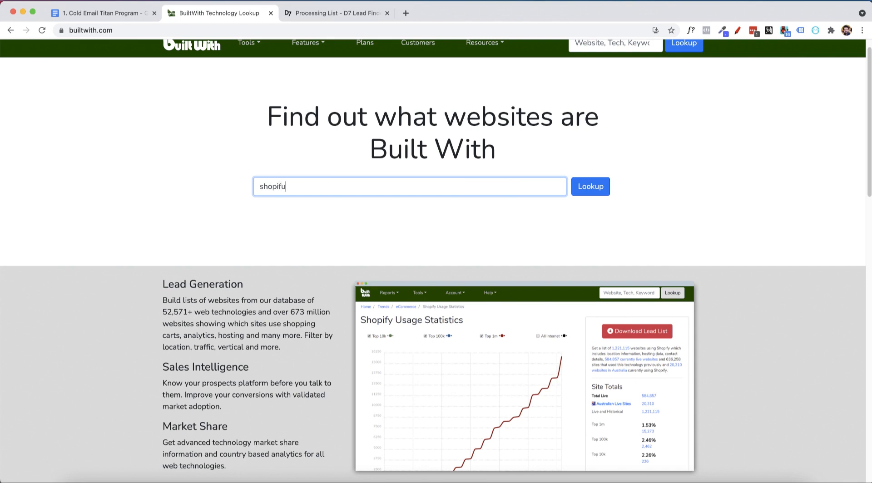
type("y")
key("Return")
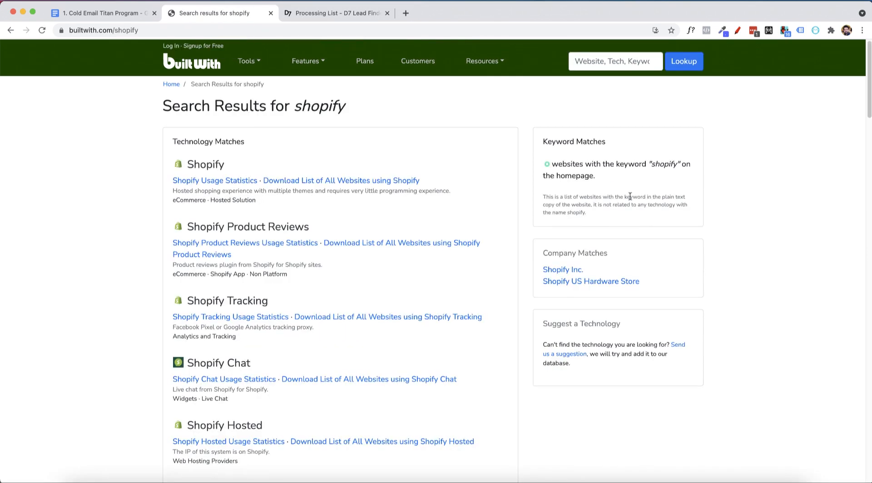
left_click(280, 182)
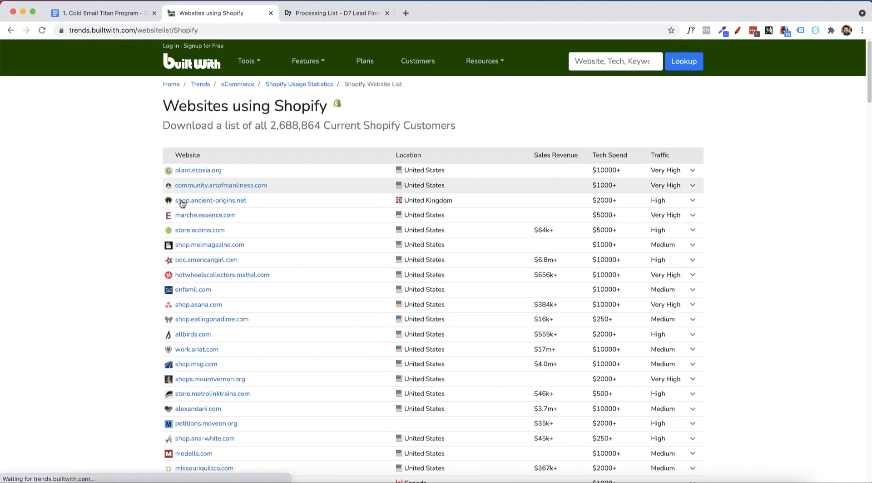
Step: Examine the Shopify website list, including each site's location, sales revenue, tech spend and traffic, and the full lead list download option
scroll(268, 249, "down", 15)
scroll(247, 347, "up", 5)
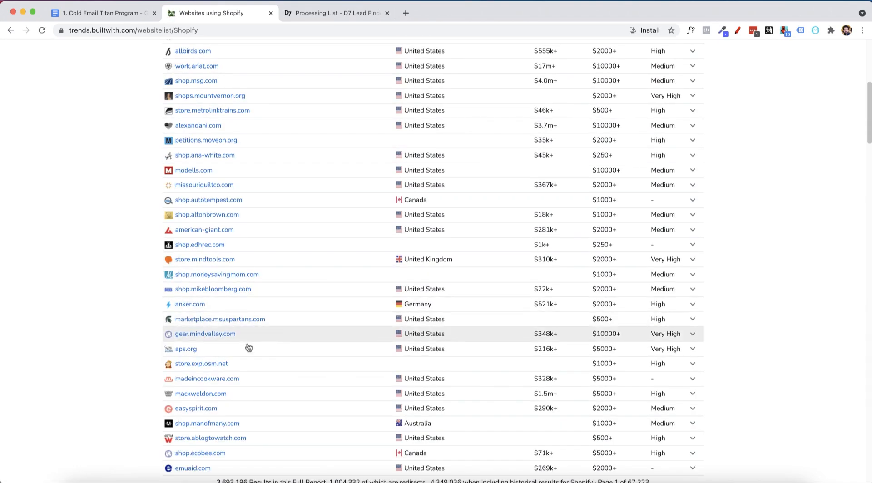
scroll(249, 344, "down", 4)
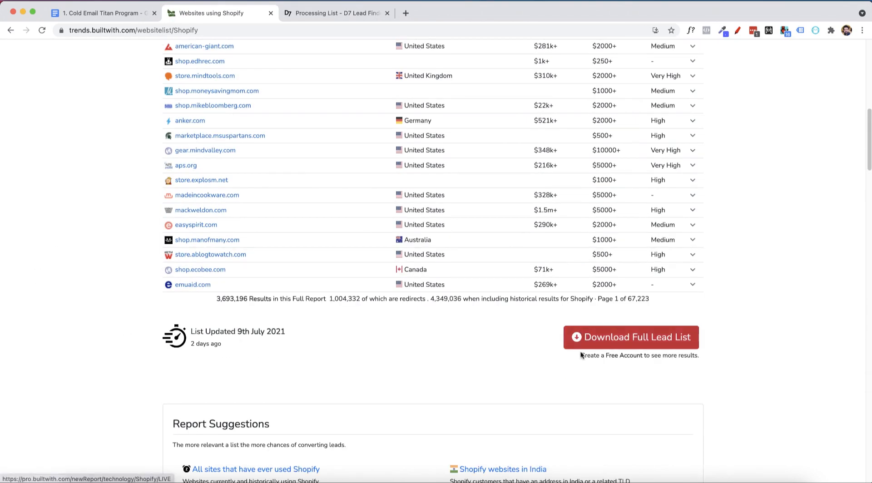
scroll(385, 301, "up", 15)
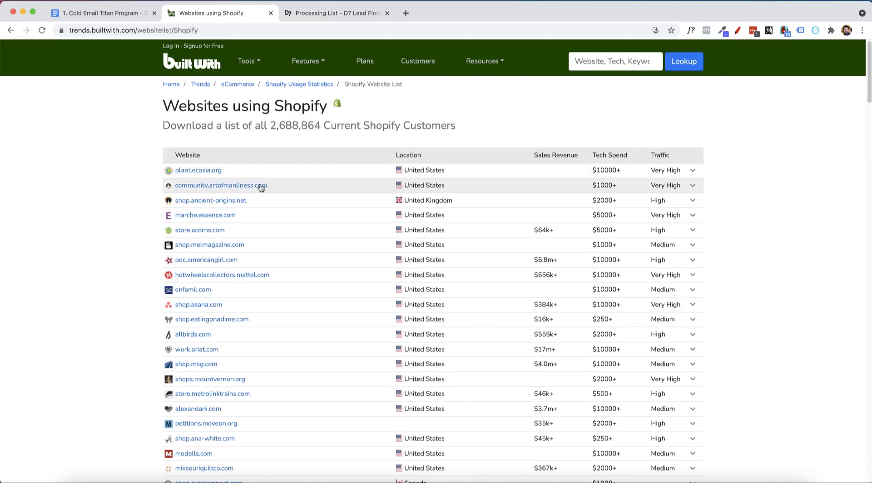
scroll(257, 186, "down", 10)
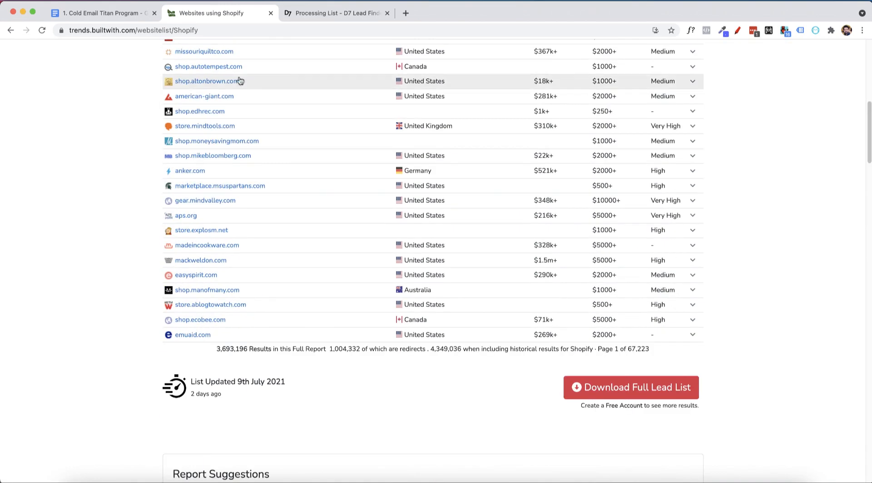
left_click(86, 11)
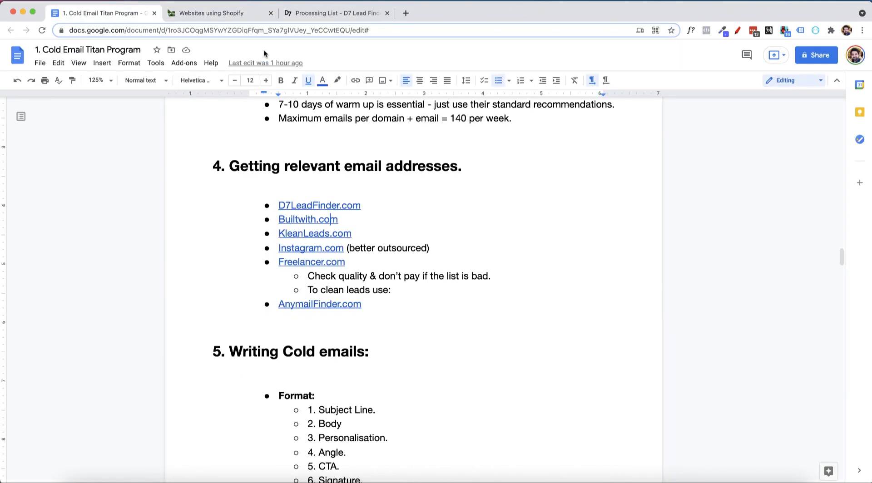
left_click(245, 13)
scroll(243, 147, "up", 10)
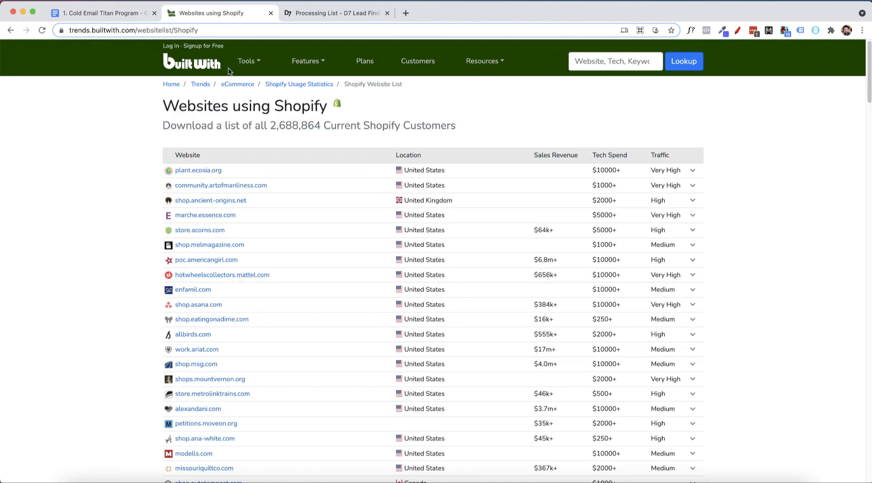
Step: Look up clickfunnels on BuiltWith and examine the list of websites using ClickFunnels and its report suggestions
left_click(589, 62)
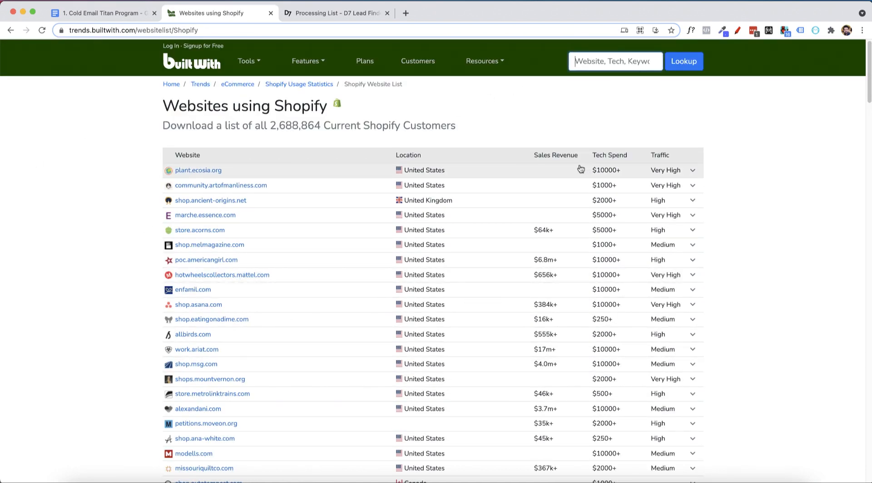
type("clickfunnels")
key("Return")
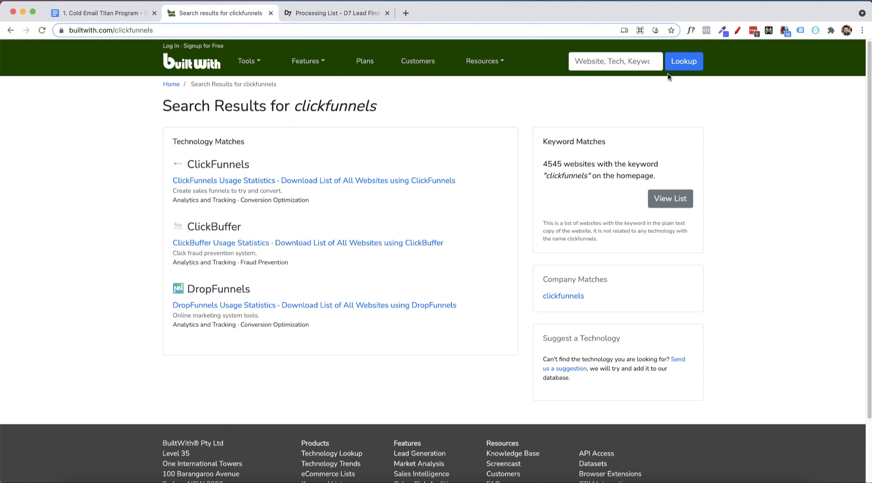
left_click(380, 181)
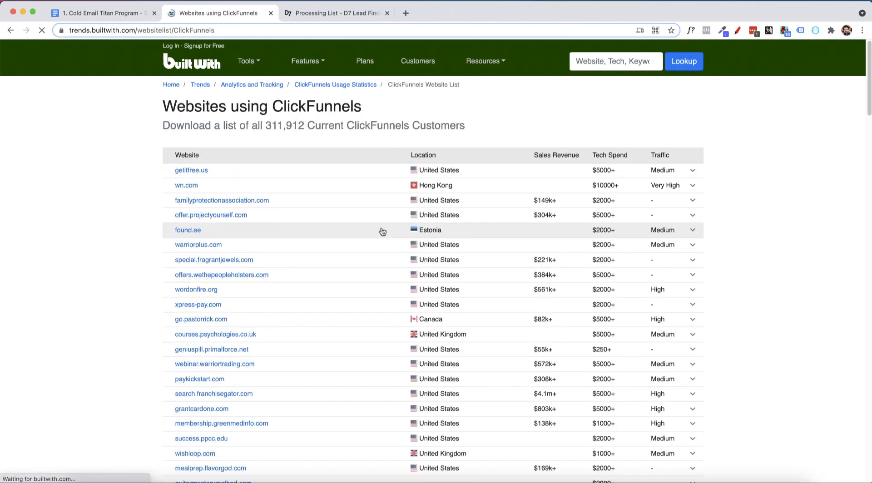
scroll(208, 210, "down", 7)
scroll(209, 209, "down", 8)
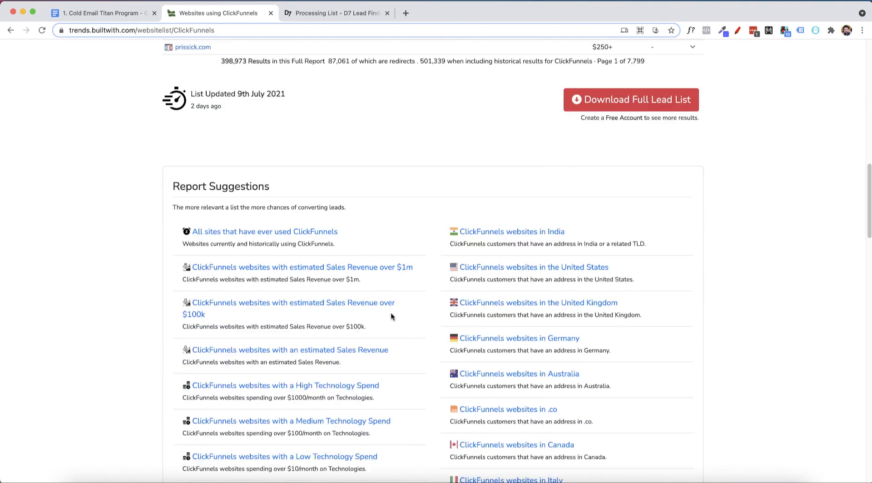
scroll(294, 259, "up", 15)
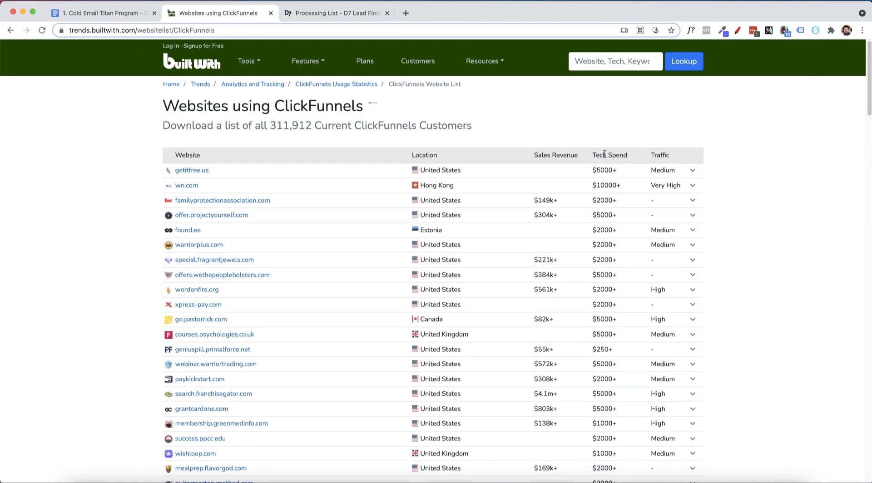
scroll(611, 209, "down", 5)
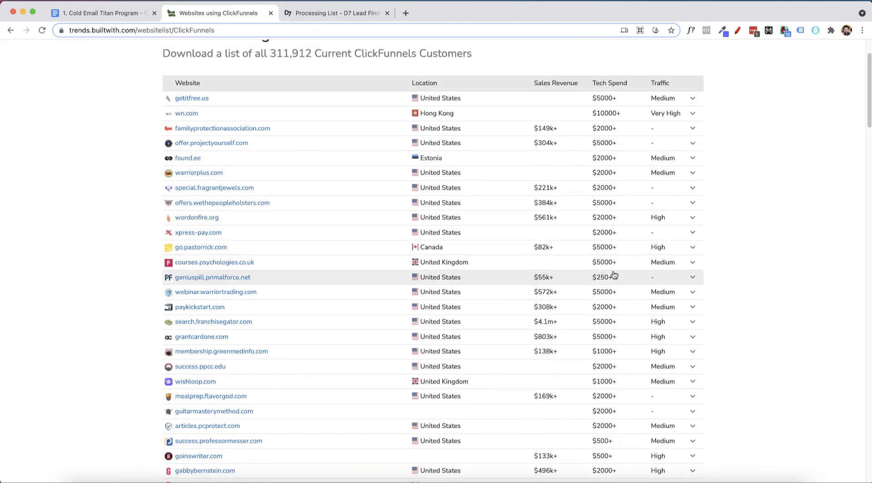
Step: Browse the ClickFunnels website list down to the full lead list download option and return to its beginning
scroll(611, 263, "down", 5)
scroll(609, 286, "up", 5)
scroll(609, 258, "down", 8)
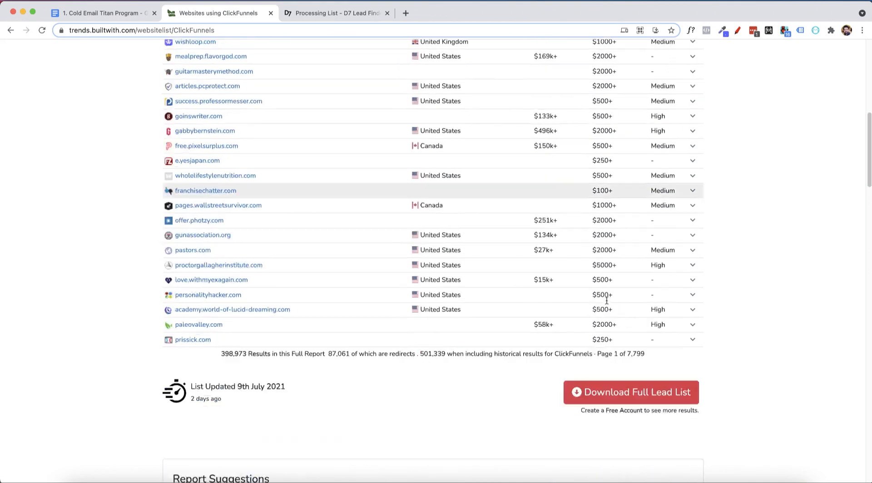
scroll(605, 143, "up", 5)
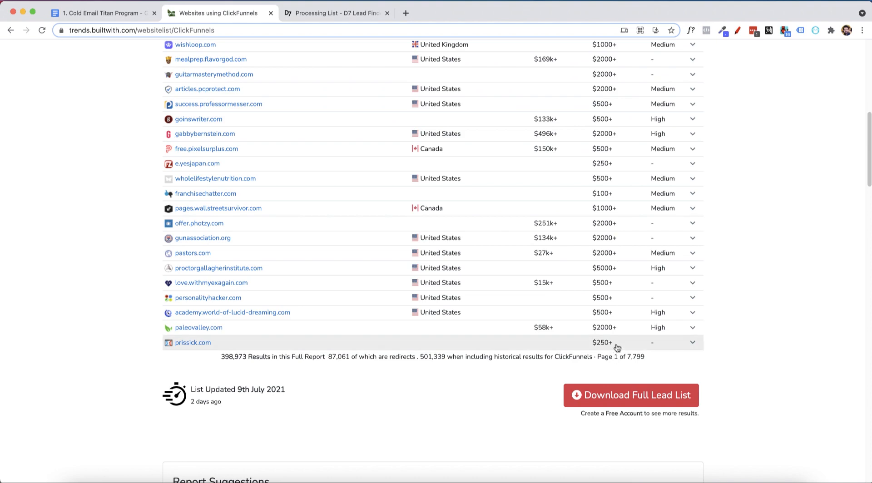
scroll(644, 259, "up", 6)
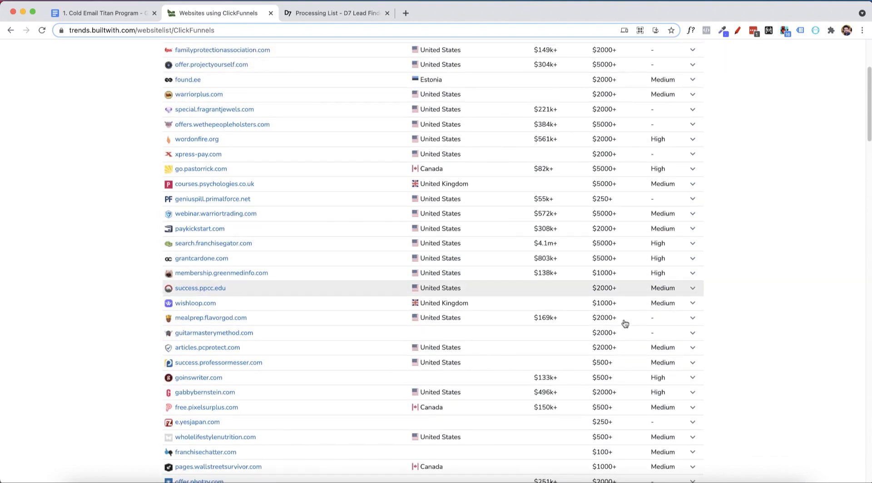
scroll(574, 302, "up", 4)
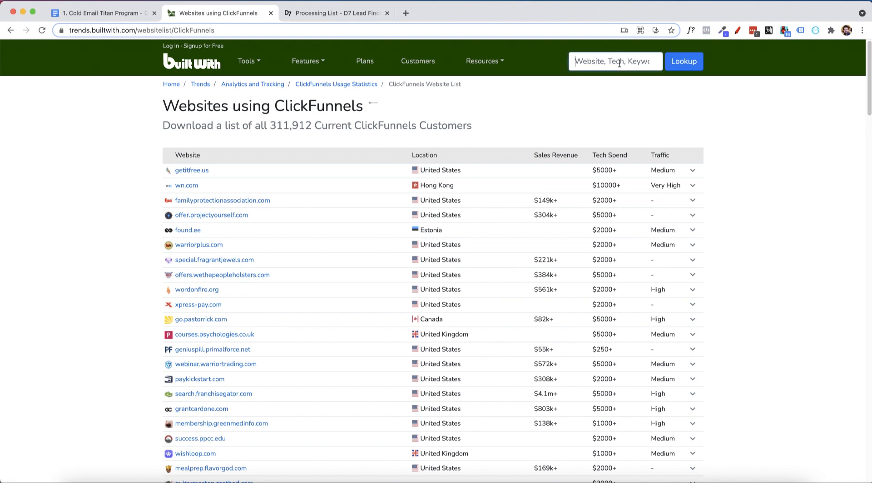
Step: Look up aweber on BuiltWith and examine the list of all websites using aWeber
type("aweber")
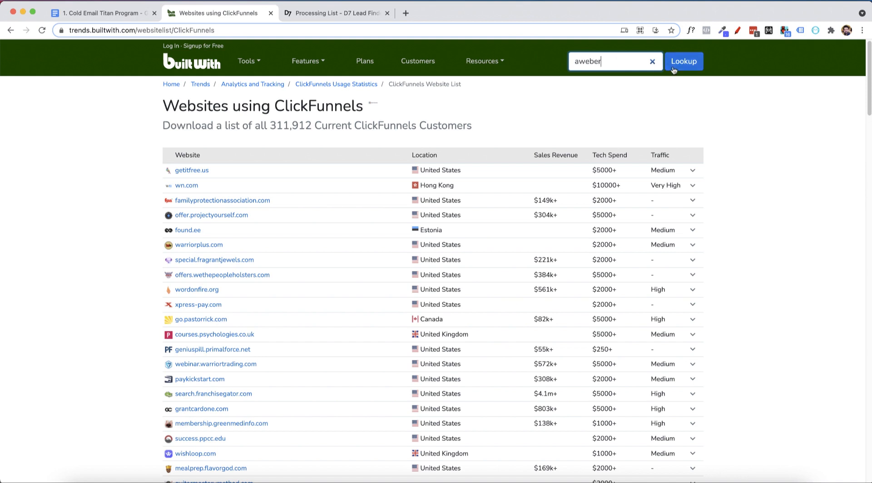
left_click(674, 68)
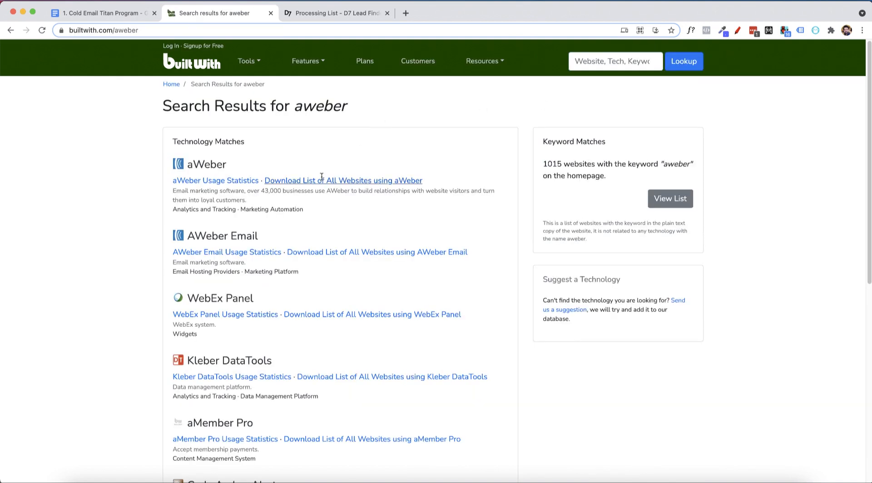
left_click(285, 183)
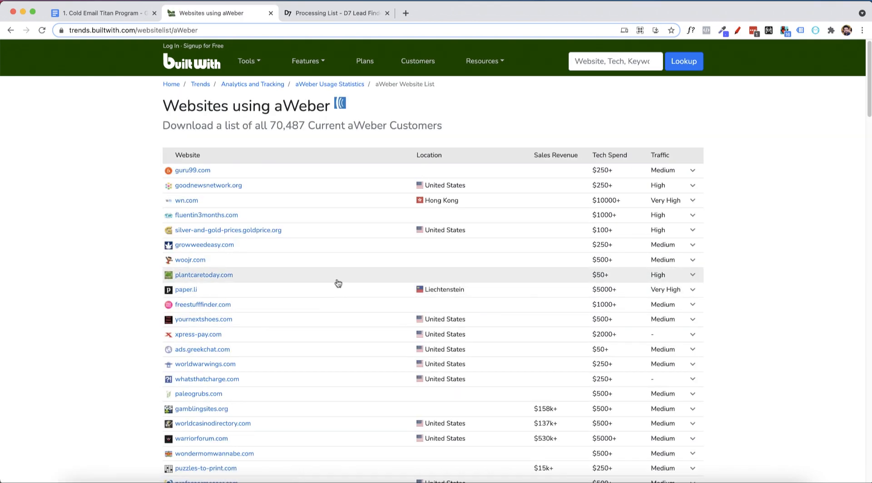
scroll(599, 264, "down", 15)
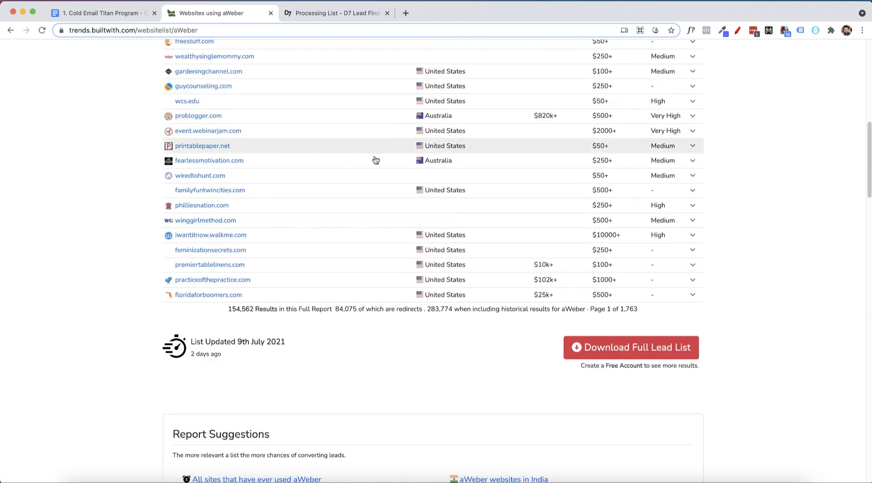
scroll(376, 158, "up", 15)
Step: Close the BuiltWith page and open the KleanLeads.com link from the Cold Email Titan Program document
left_click(271, 13)
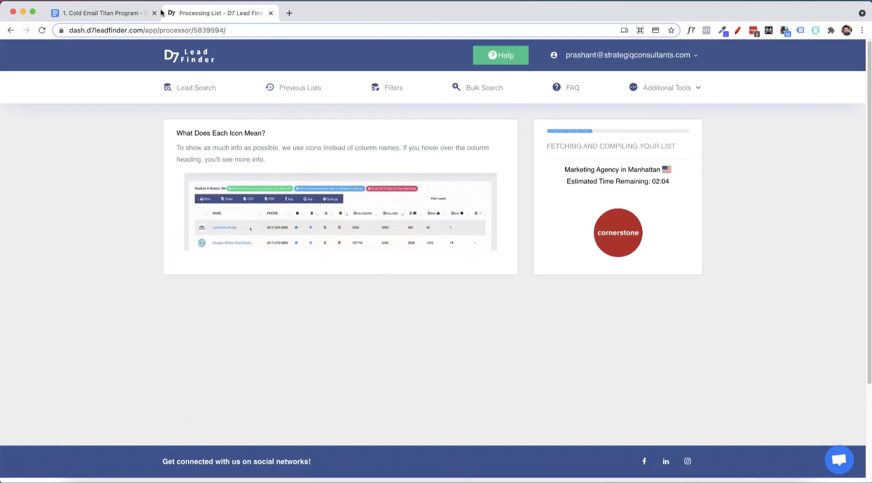
left_click(135, 12)
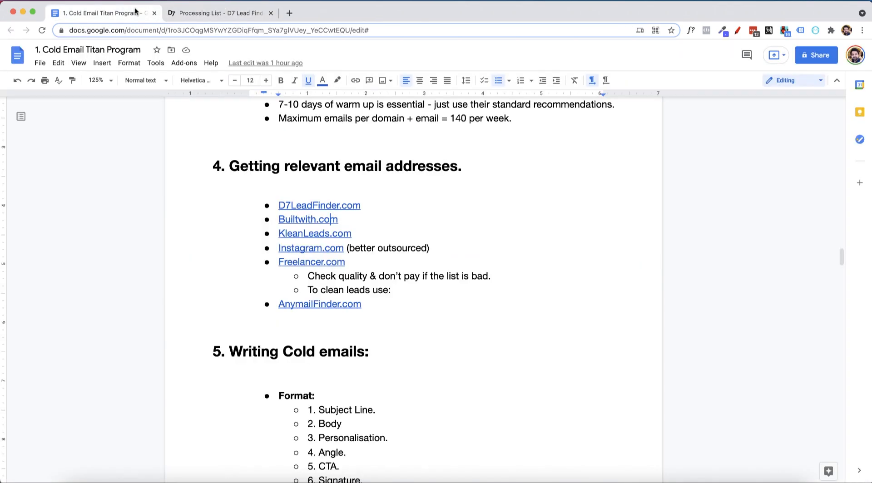
left_click(323, 234)
left_click(323, 249)
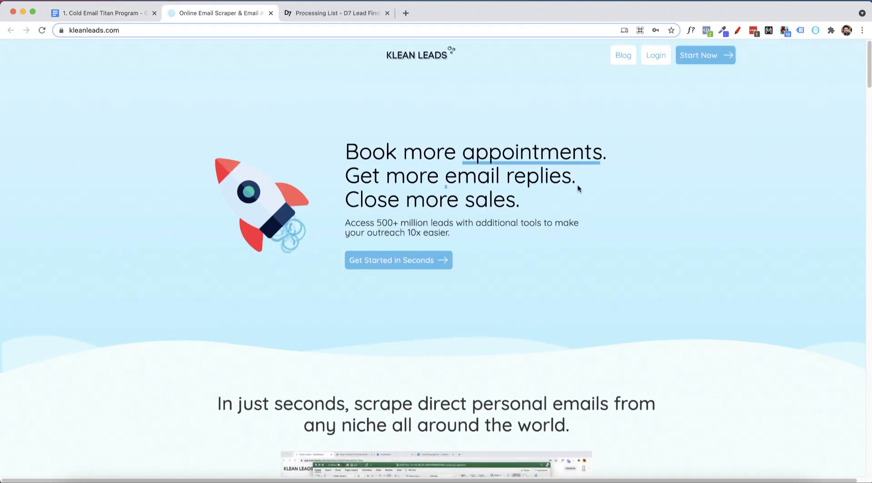
Step: Examine the Klean Leads homepage, including LinkedIn email extraction, local and B2B business scraping, and filtering by job title
scroll(578, 187, "down", 6)
scroll(241, 197, "down", 4)
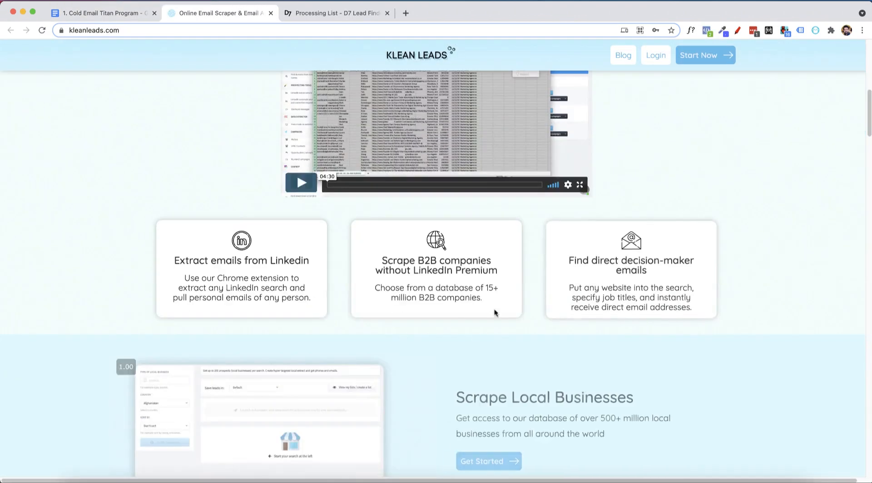
scroll(282, 325, "down", 5)
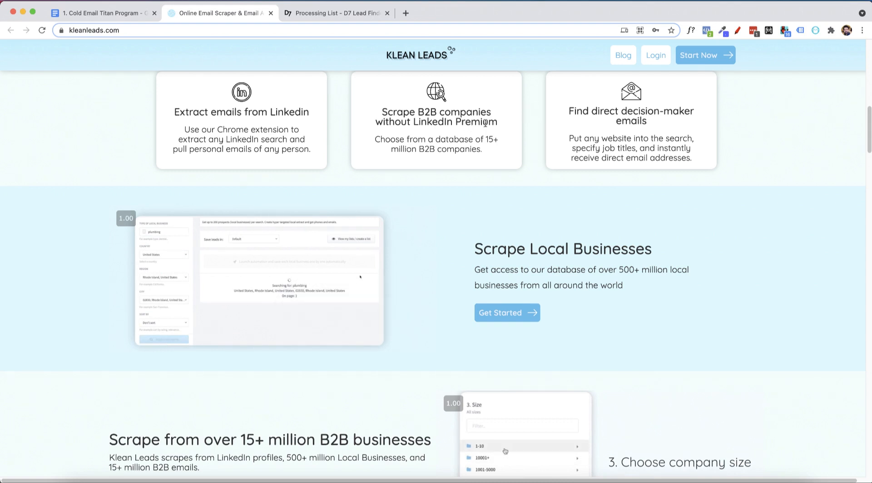
left_click_drag(414, 122, 498, 122)
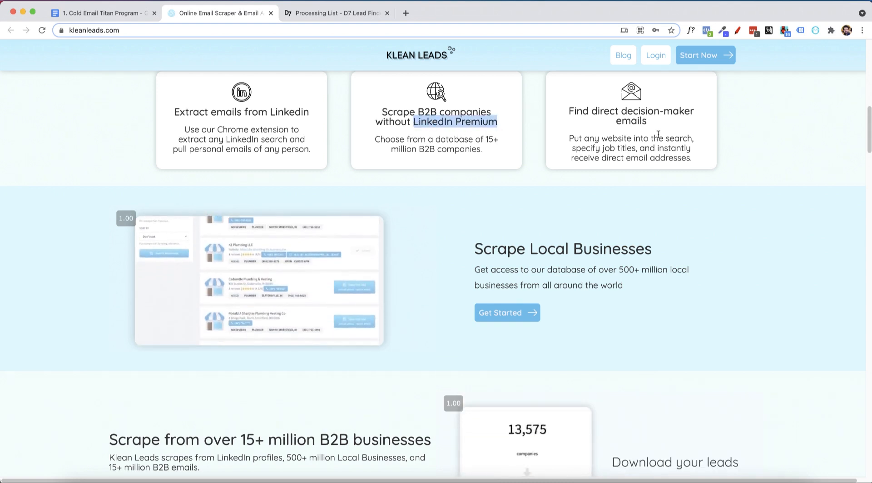
scroll(542, 265, "down", 1)
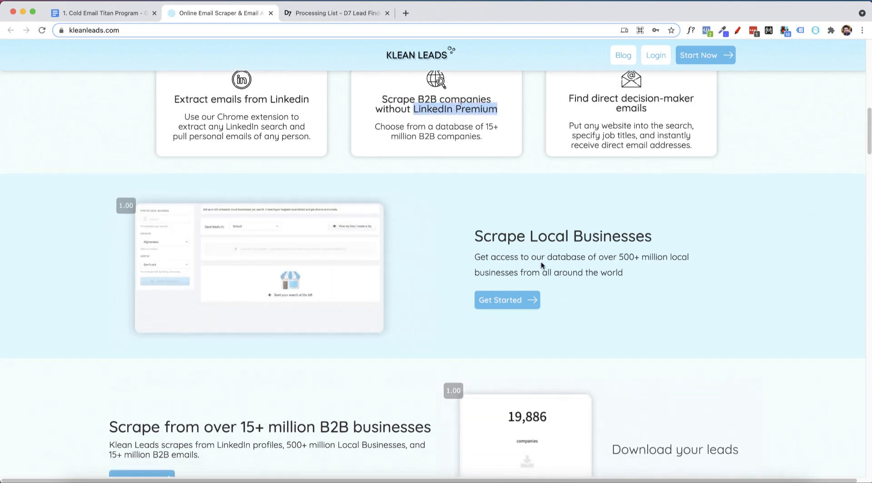
scroll(542, 266, "down", 3)
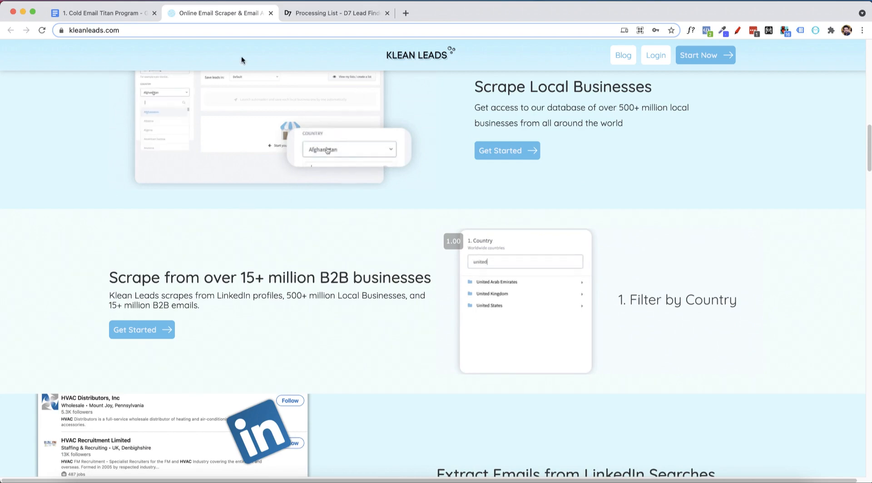
scroll(364, 234, "down", 7)
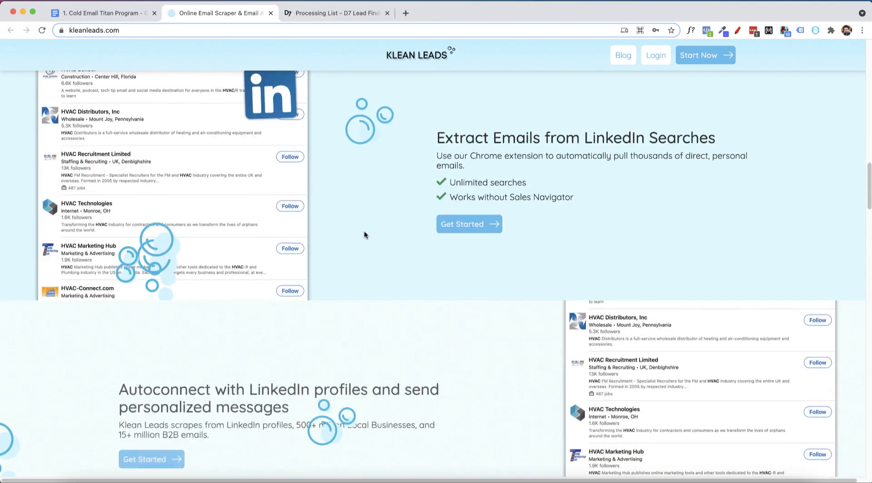
scroll(364, 235, "down", 11)
scroll(318, 288, "down", 6)
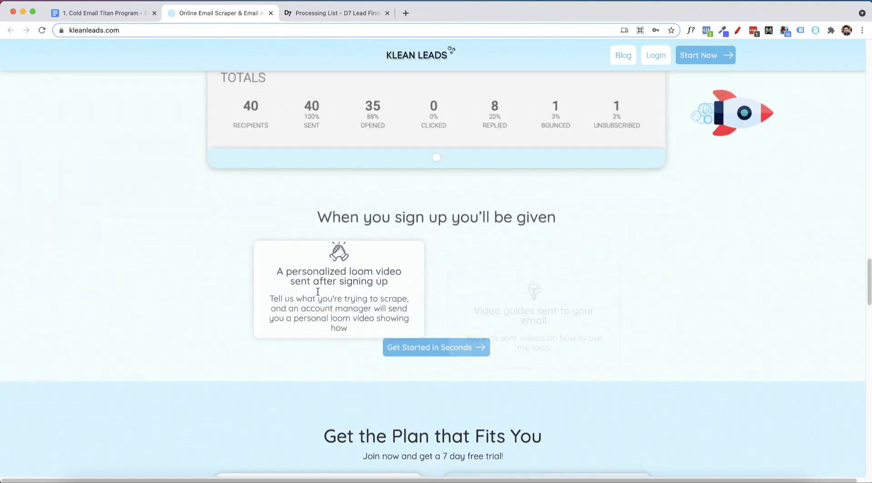
scroll(236, 289, "up", 5)
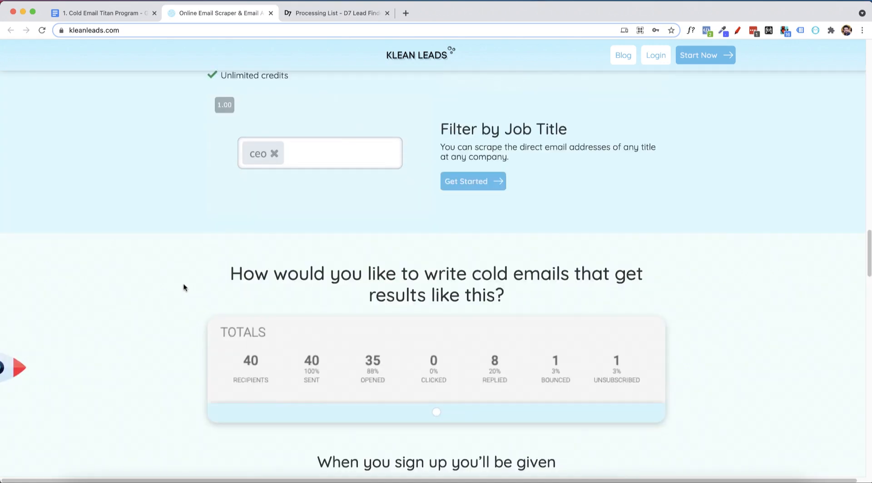
scroll(184, 272, "up", 1)
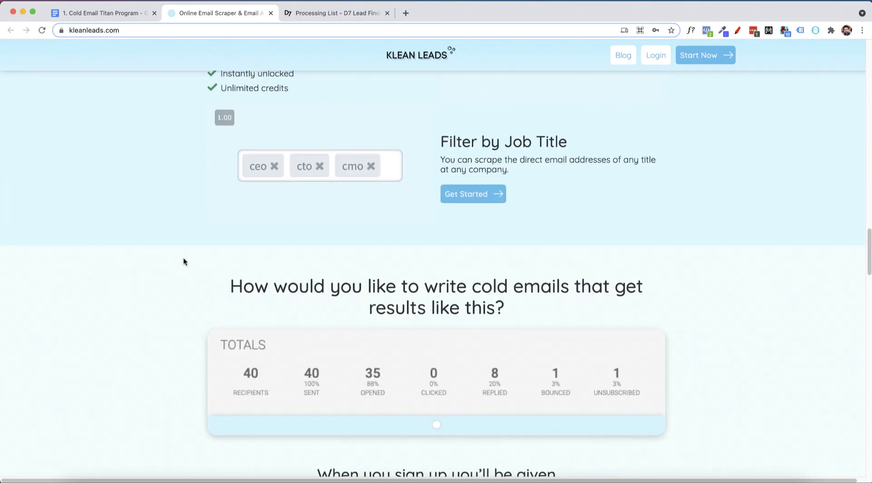
Step: Return to the Cold Email Titan Program document and highlight the Builtwith.com entry in the email address sources
left_click(109, 14)
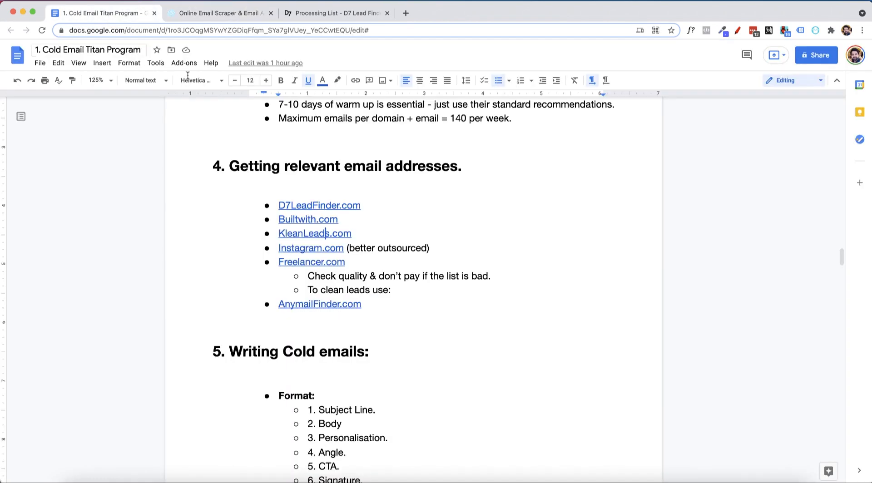
left_click_drag(353, 222, 279, 218)
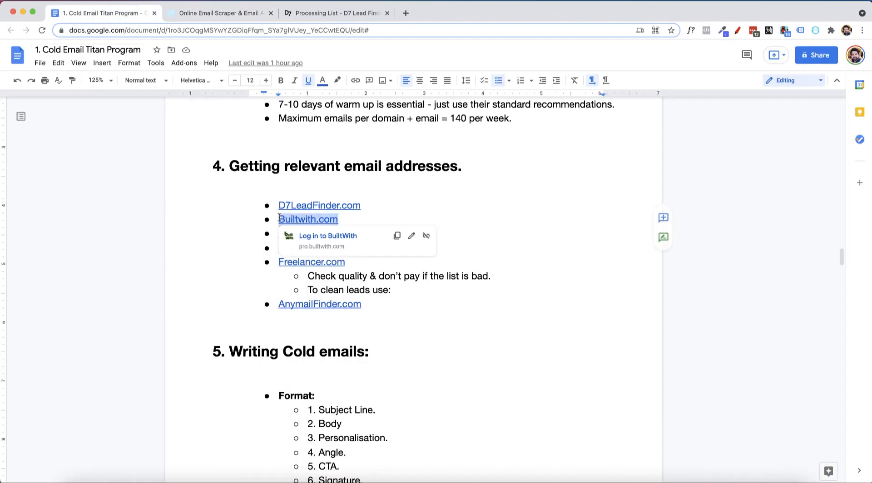
left_click(477, 241)
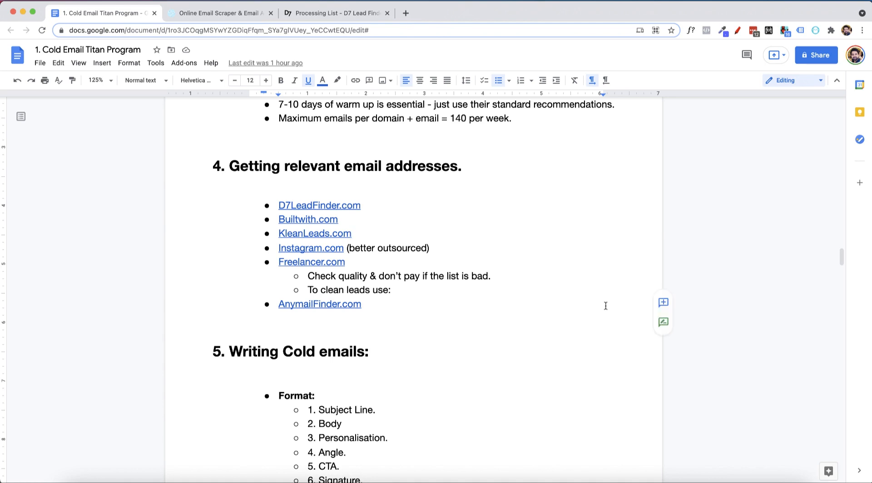
Step: Write Jarvee after the Instagram.com (better outsourced) entry and delete it again
left_click(446, 249)
type("Jarvee")
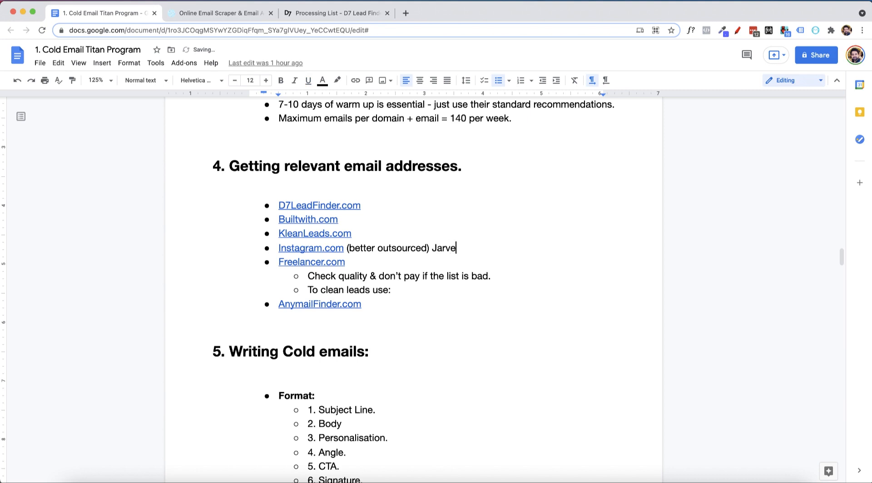
key("shift+Left")
key("shift+Left")
key("shift+Left")
key("shift+Left")
key("shift+Left")
key("shift+Left")
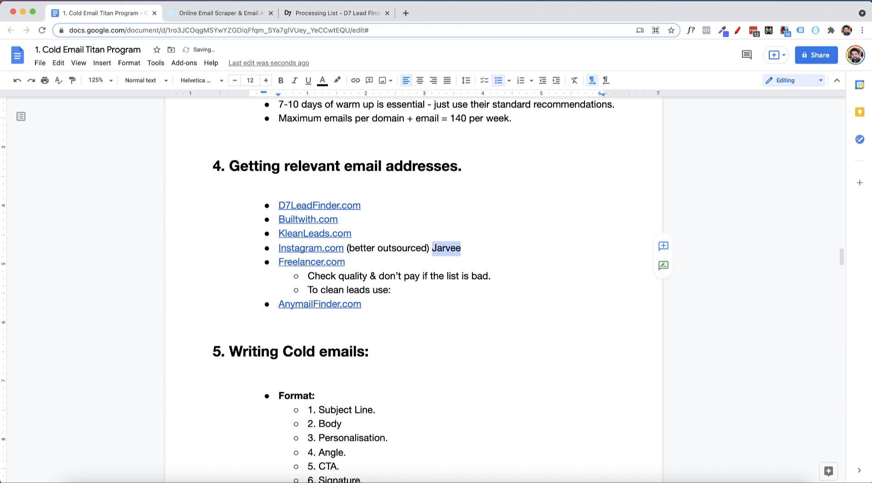
key("BackSpace")
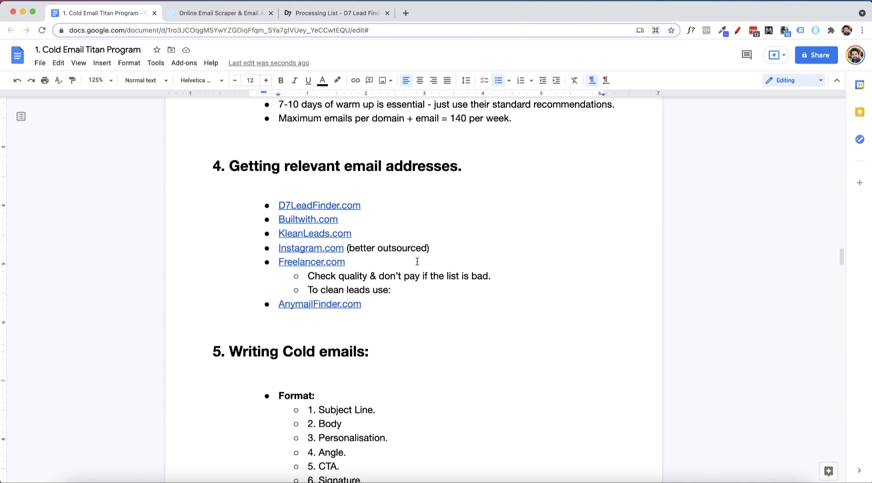
Step: Review the Instagram.com and Freelancer.com entries and open the AnymailFinder.com link from the document
left_click_drag(440, 249, 271, 246)
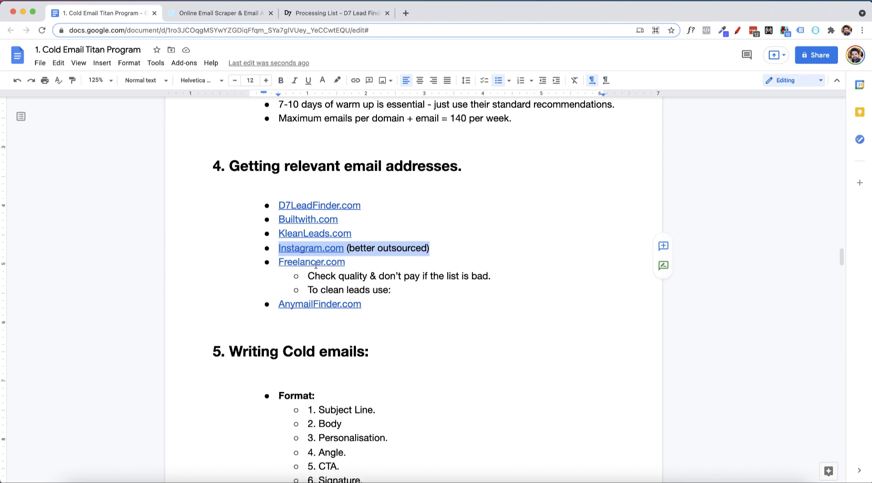
left_click(345, 279)
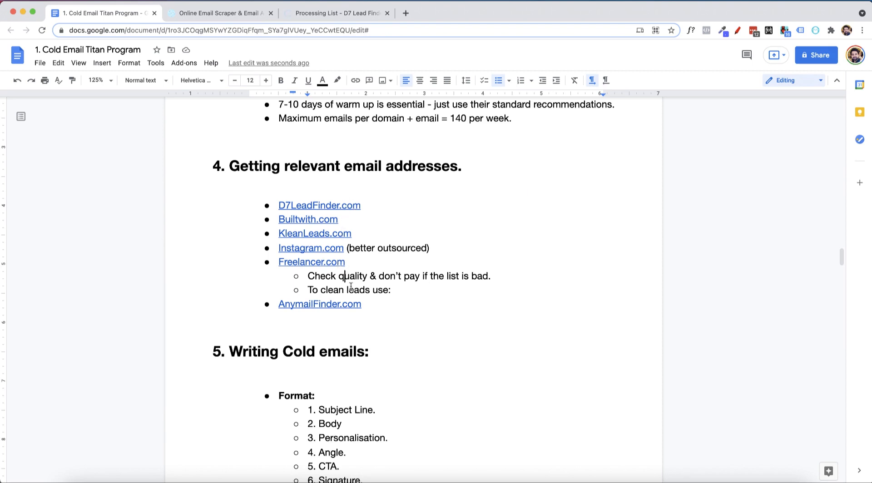
left_click_drag(371, 304, 303, 305)
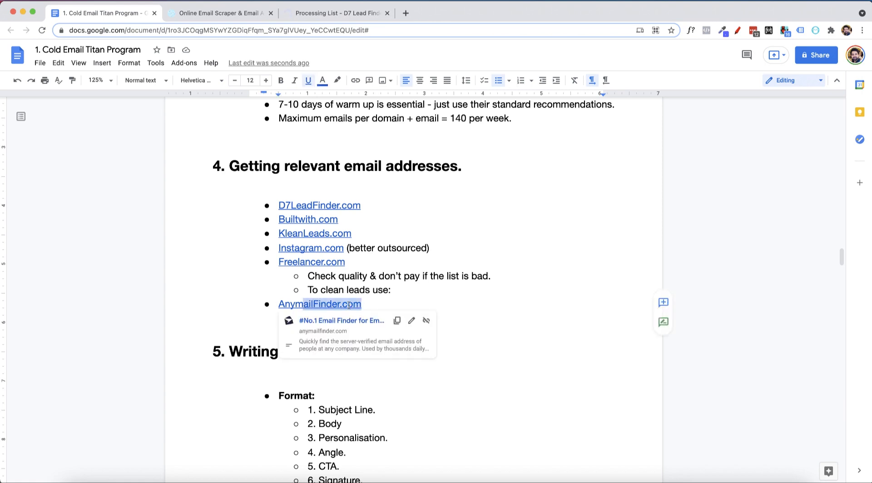
left_click(348, 321)
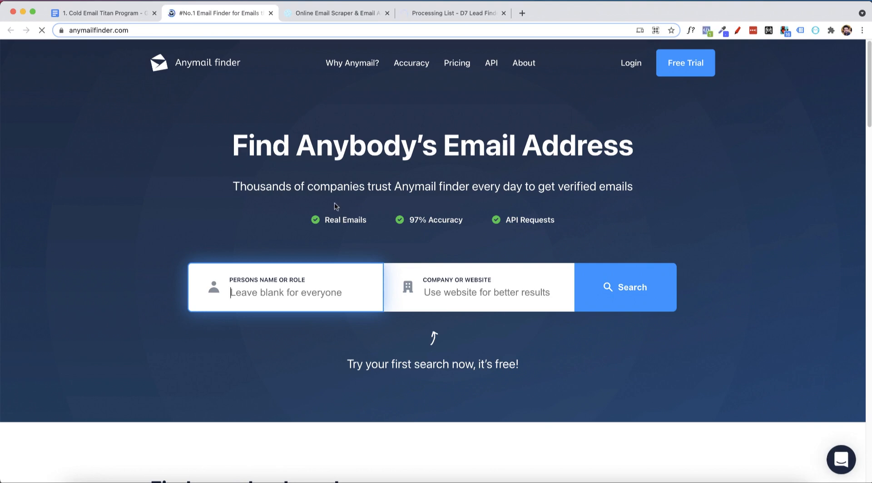
Step: Examine the Anymail finder homepage, including its job title and bulk search, email verification and accuracy sections
scroll(337, 205, "down", 10)
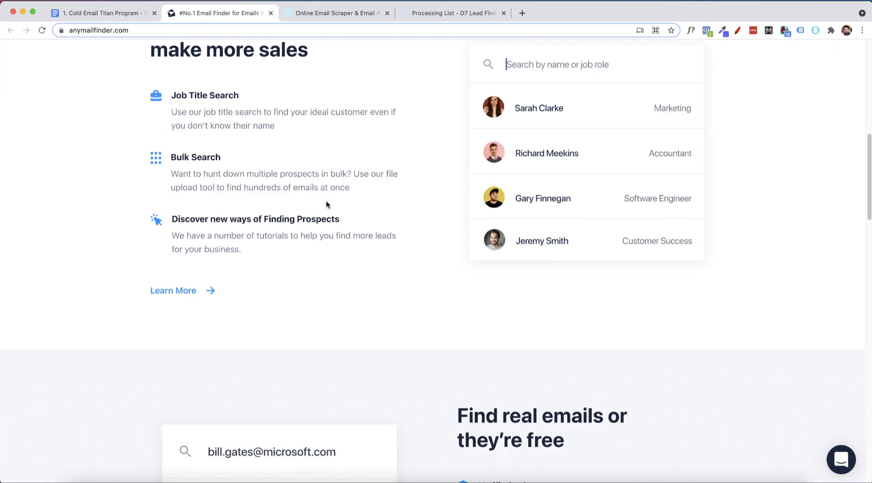
scroll(380, 219, "down", 6)
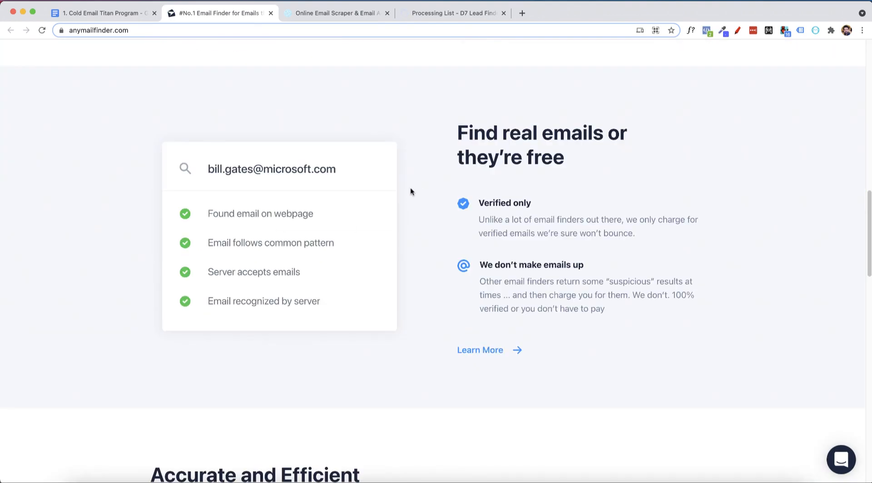
scroll(410, 190, "down", 3)
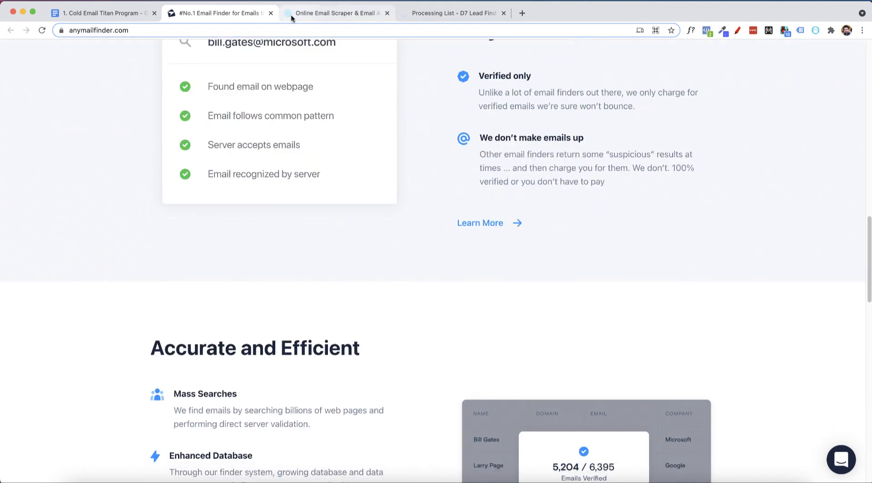
Step: Close the Anymail finder page and open the Lead Scraping: Outsource document from the SOPs to outsource everything section
left_click(270, 13)
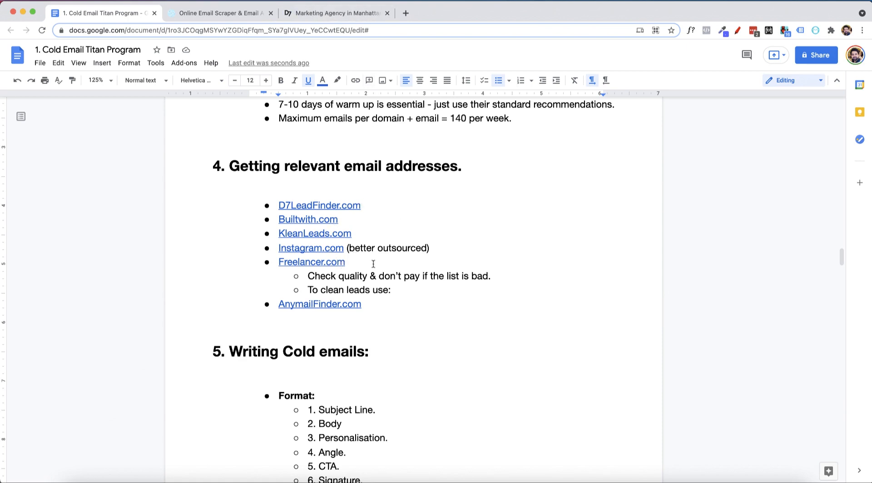
scroll(373, 264, "down", 20)
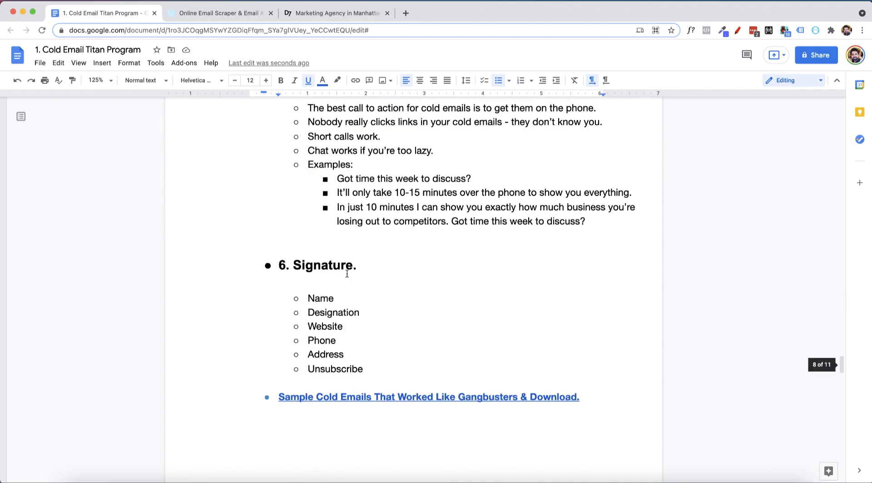
scroll(347, 274, "down", 20)
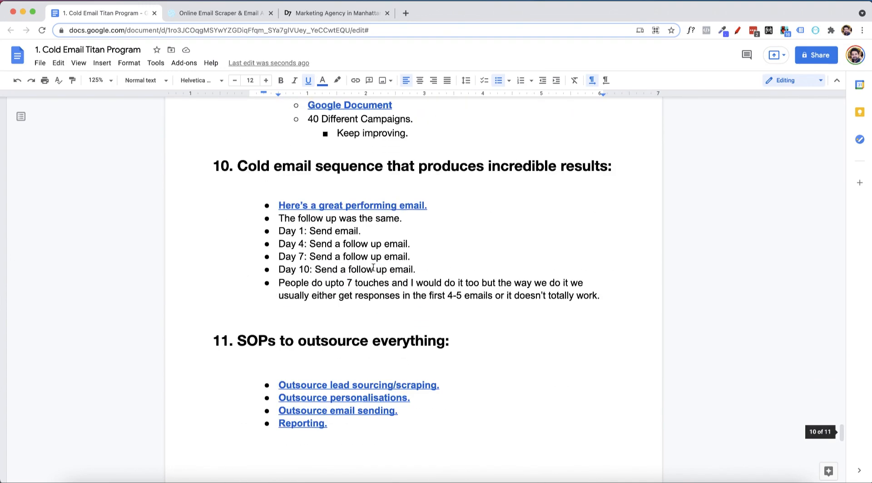
scroll(374, 269, "down", 5)
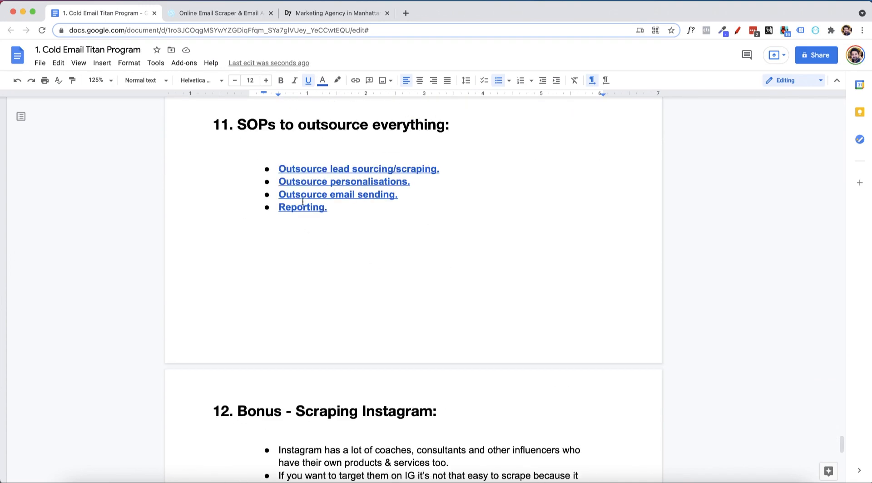
left_click(312, 169)
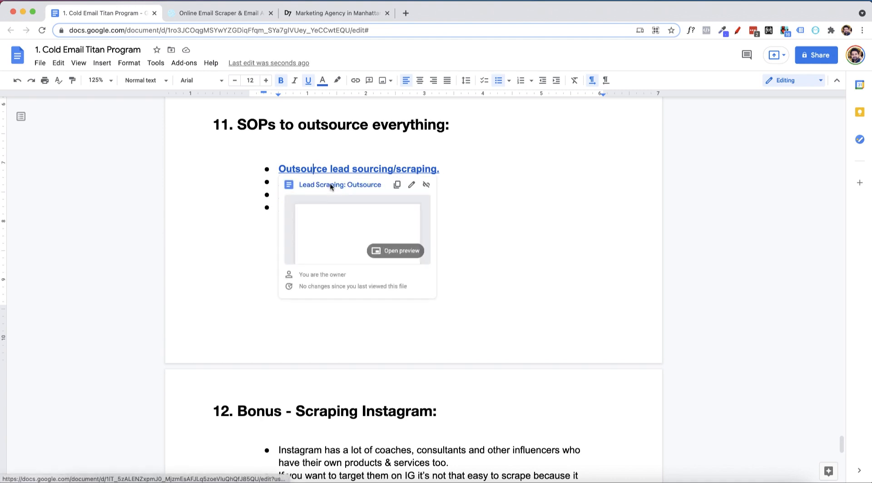
left_click(329, 183)
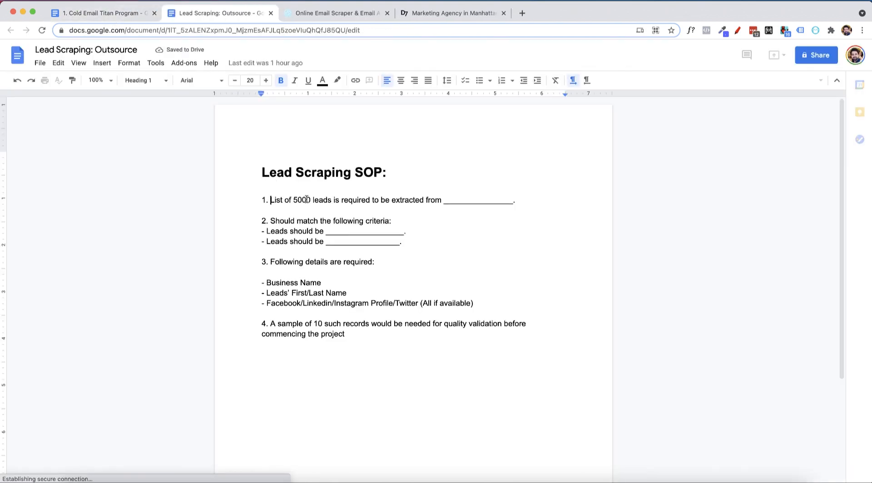
Step: Highlight the 5000-lead list size, the source blank and the lead criteria blanks in the Lead Scraping SOP
left_click_drag(270, 199, 311, 200)
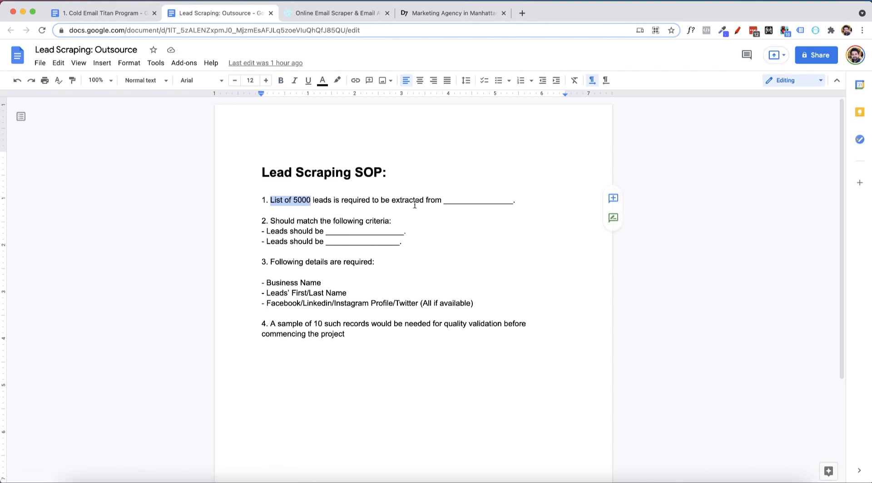
double_click(444, 201)
left_click(530, 200)
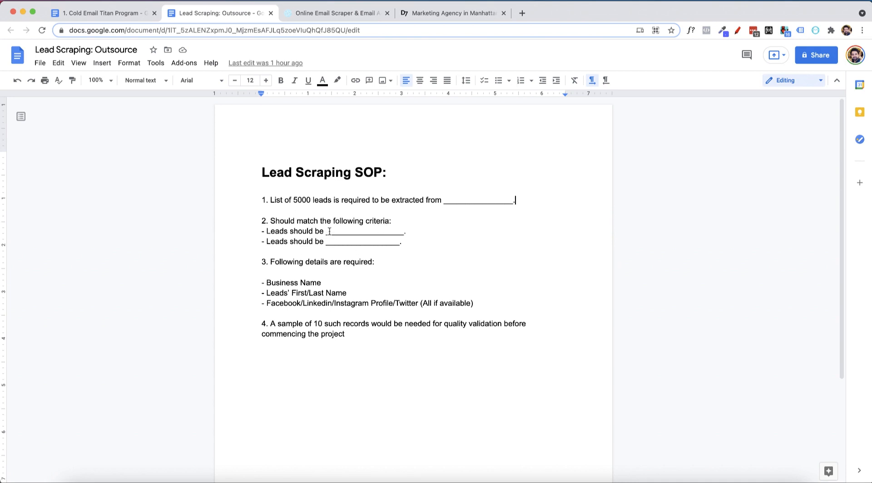
mouse_move(330, 231)
left_mouse_down()
mouse_move(429, 234)
mouse_move(325, 246)
left_mouse_up()
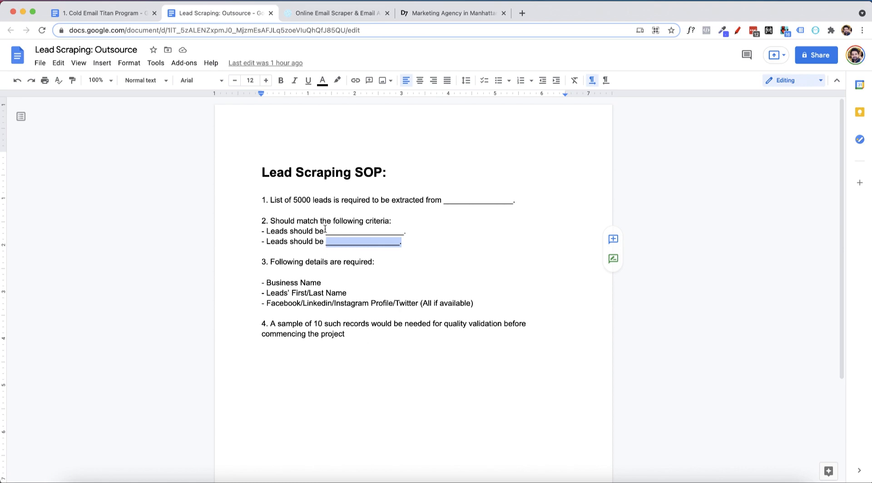
left_click(325, 230)
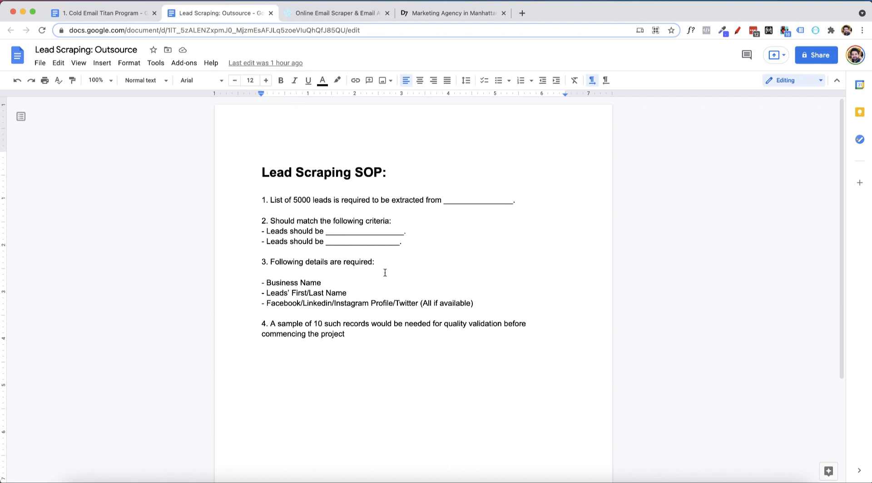
left_click_drag(406, 233, 327, 233)
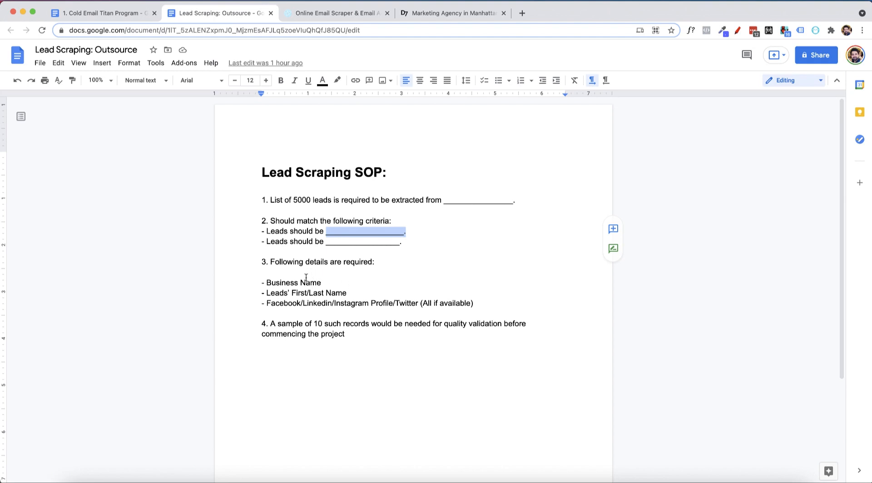
left_click_drag(413, 246, 241, 201)
left_click(332, 283)
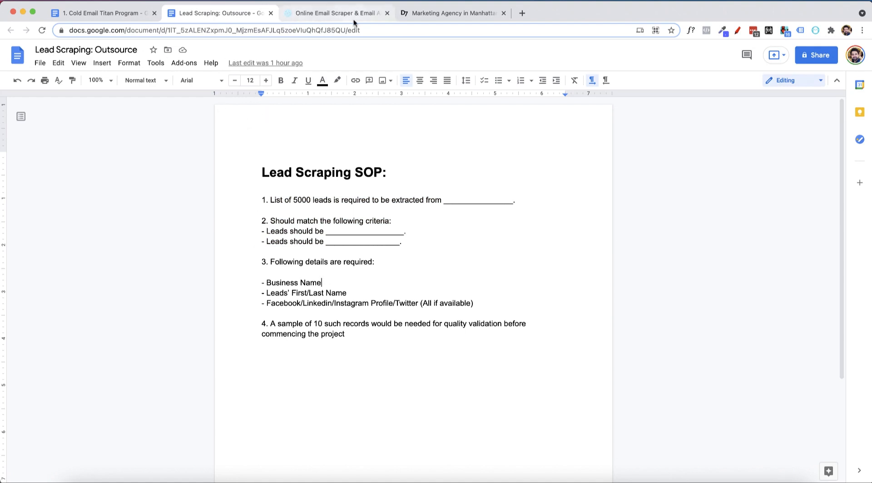
Step: Glance at the D7 Lead Finder results and highlight the required details in item 3 of the Lead Scraping SOP
left_click(434, 13)
left_click(227, 13)
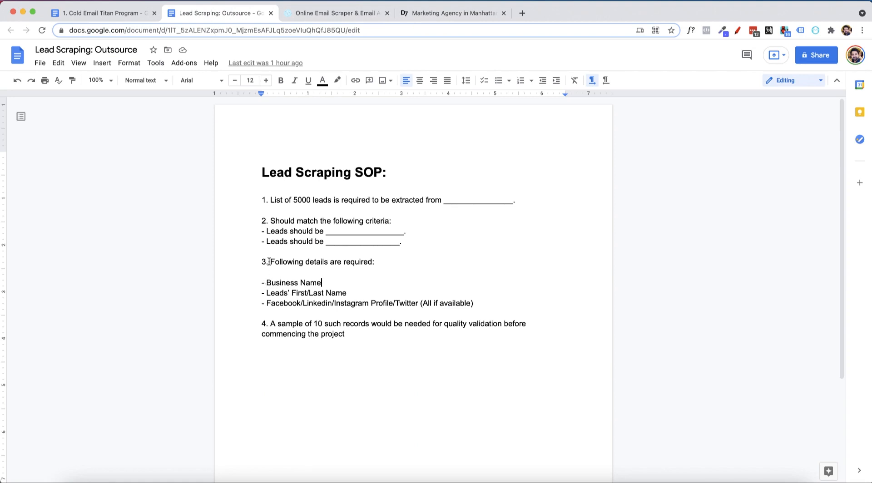
left_click_drag(269, 262, 280, 262)
left_click_drag(437, 317, 442, 324)
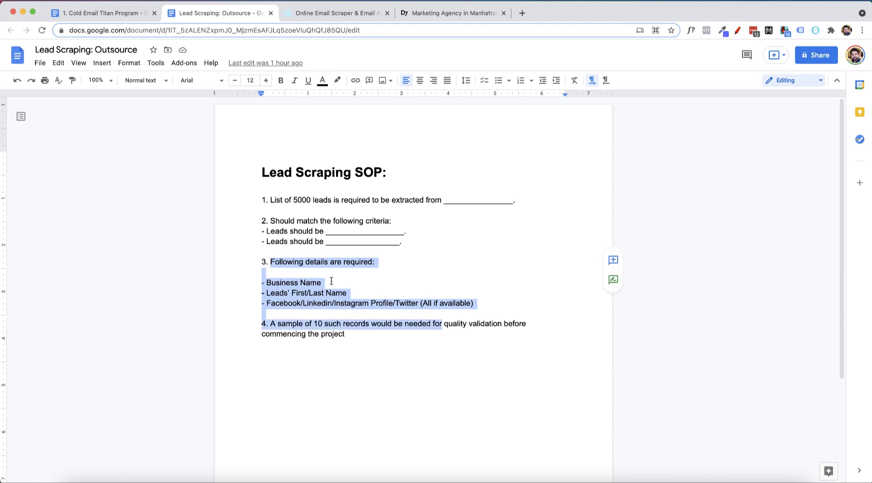
left_click(333, 283)
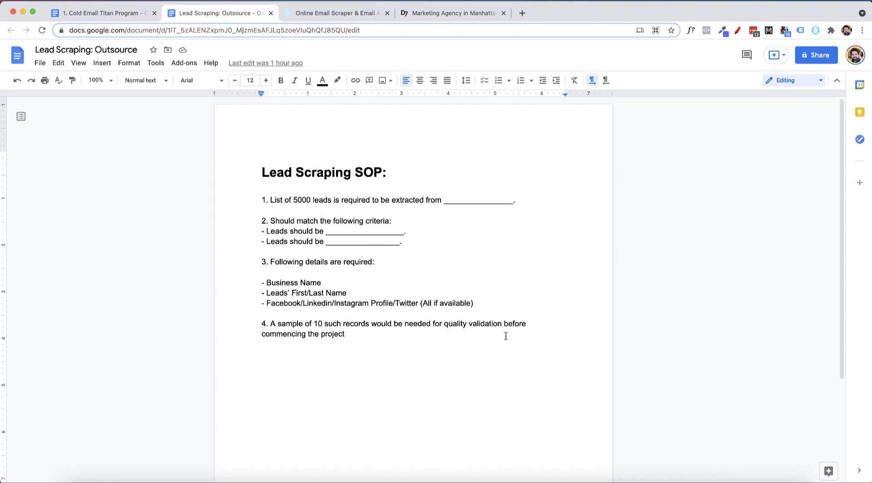
Step: Add a full stop after "commencing the project" at the end of item 4
double_click(359, 334)
type(".")
Step: Write Neverspam.com below item 4, correct it to Neverbounce.com and delete the line again
key("Return")
key("Return")
type("Neverspam.com")
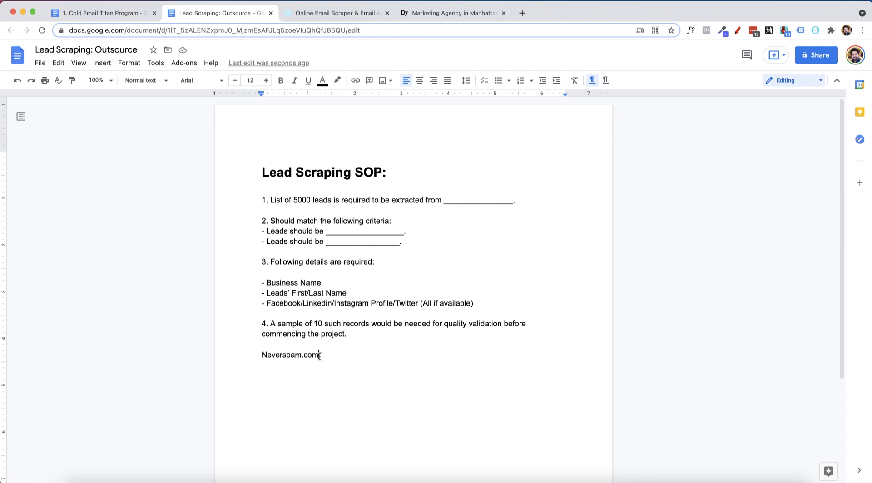
left_click_drag(319, 356, 283, 356)
type("bounce")
key("super+shift+Left")
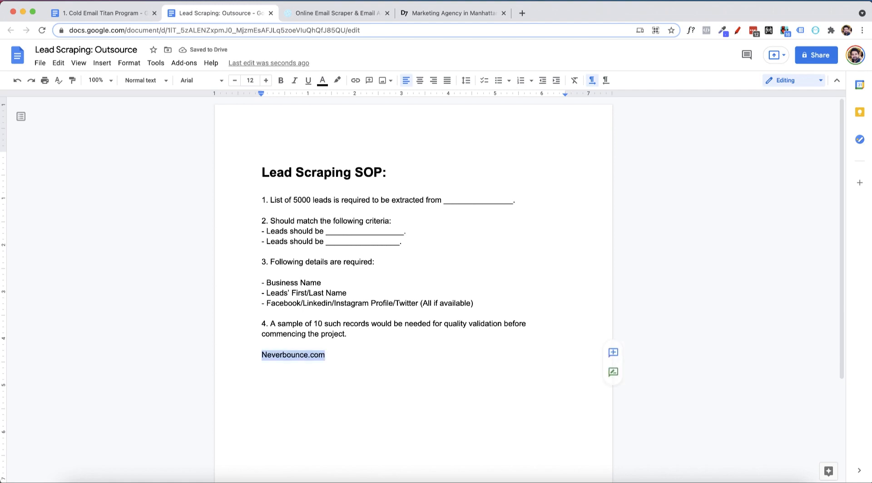
key("BackSpace")
key("BackSpace")
key("BackSpace")
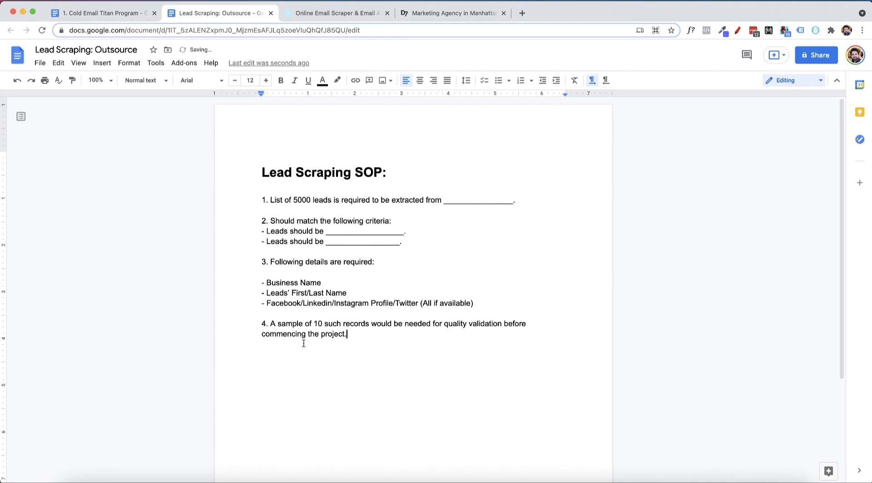
Step: Close the Lead Scraping SOP and return to the Getting relevant email addresses section of the Cold Email Titan Program document
left_click(271, 13)
left_click(116, 13)
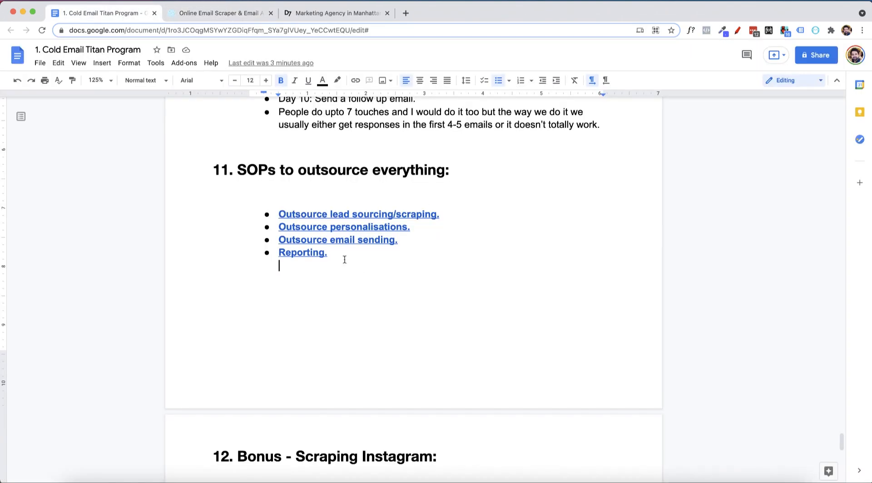
scroll(380, 269, "up", 20)
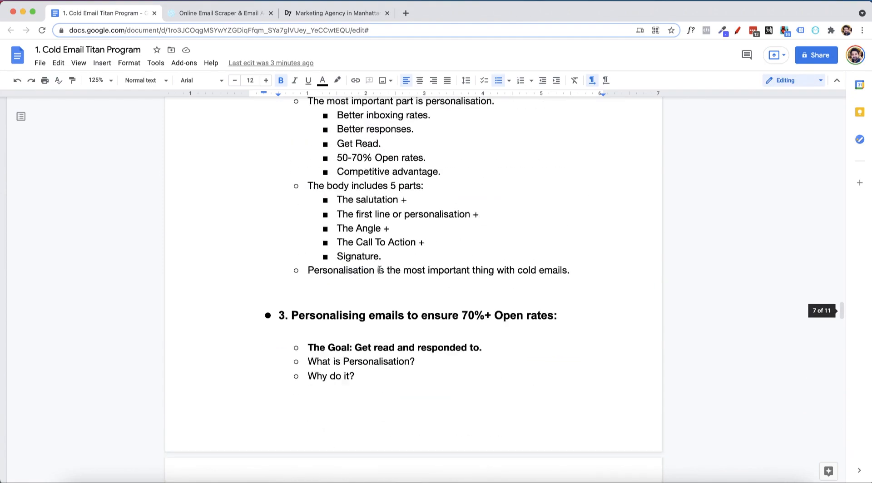
scroll(380, 269, "up", 20)
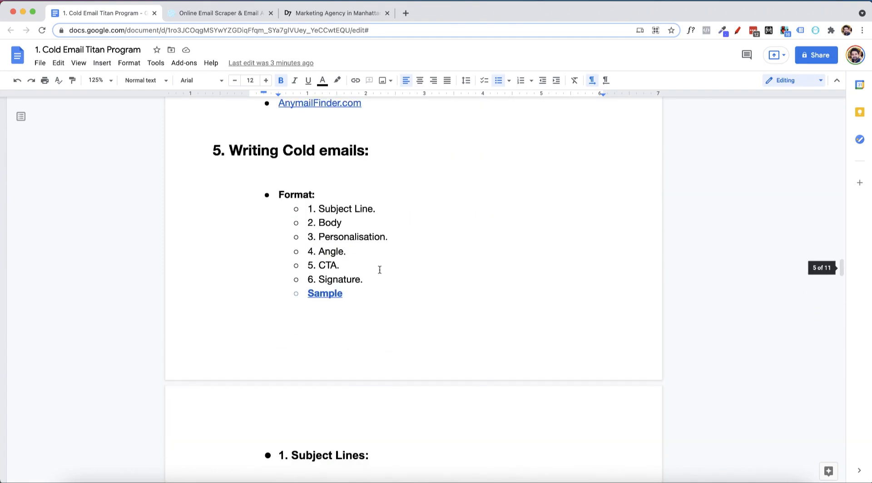
scroll(380, 269, "down", 20)
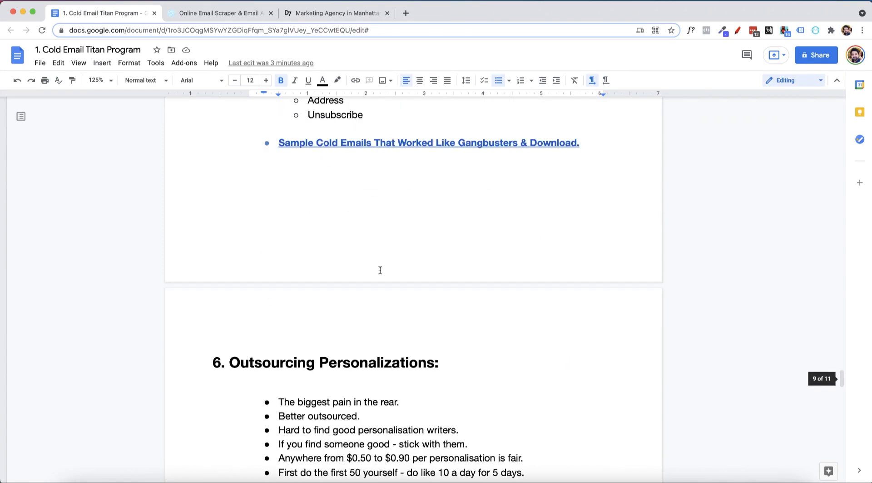
scroll(380, 270, "down", 12)
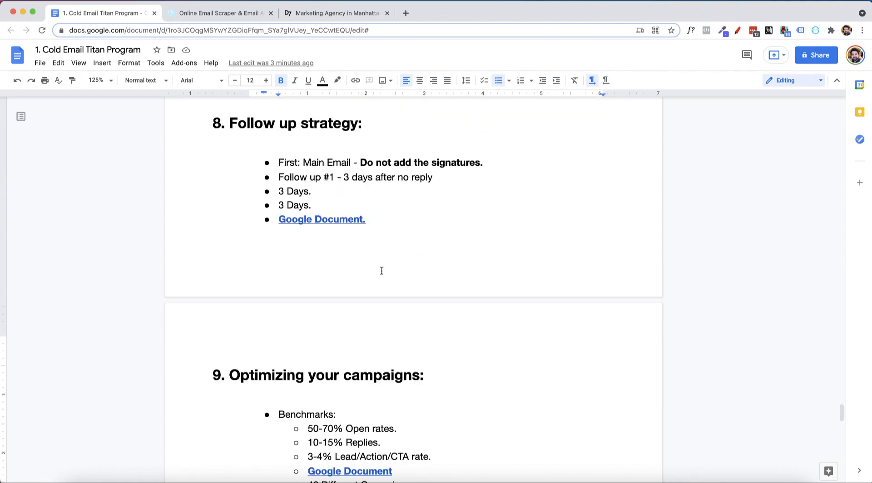
scroll(381, 270, "up", 3)
scroll(382, 270, "down", 4)
scroll(382, 270, "up", 20)
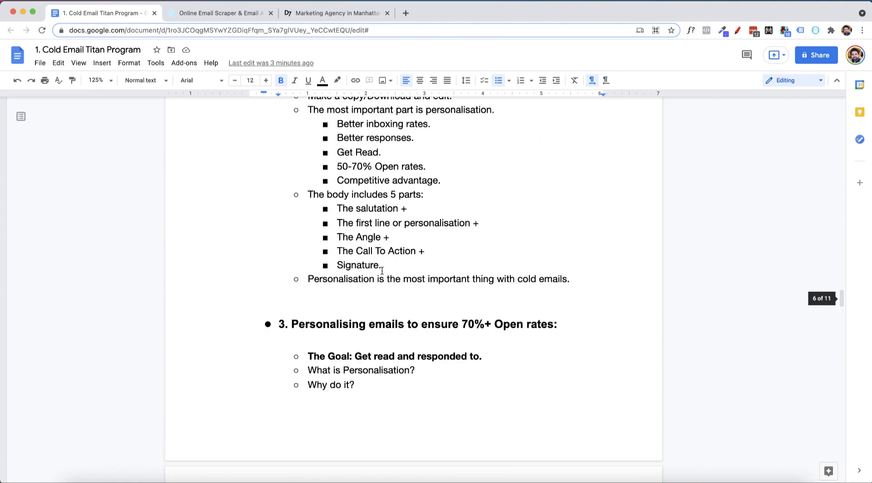
scroll(381, 270, "up", 5)
scroll(382, 271, "down", 12)
scroll(381, 270, "up", 1)
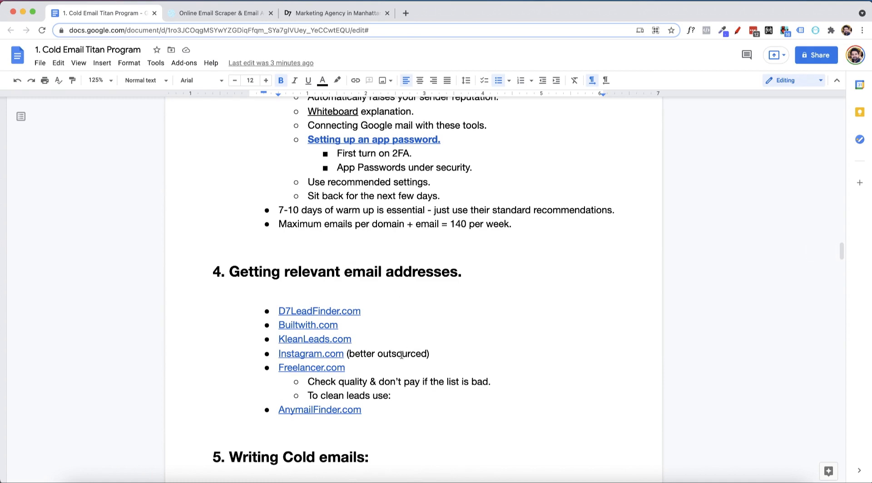
scroll(401, 355, "down", 1)
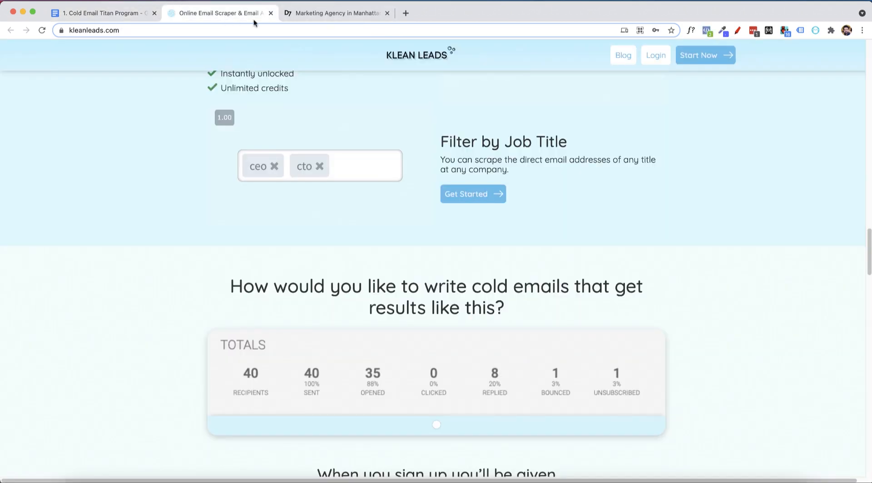
Step: Close the Klean Leads page and inspect the email and website details in the D7 Lead Finder results for Manhattan marketing agencies
left_click(252, 14)
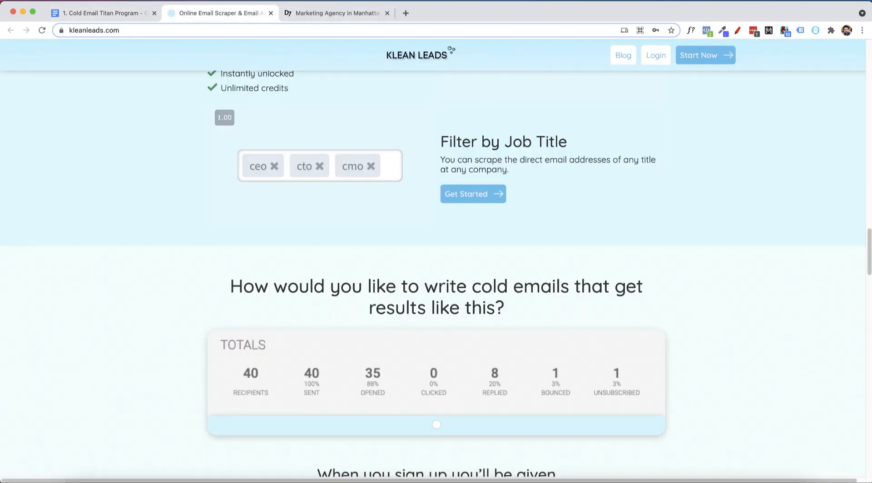
left_click(271, 14)
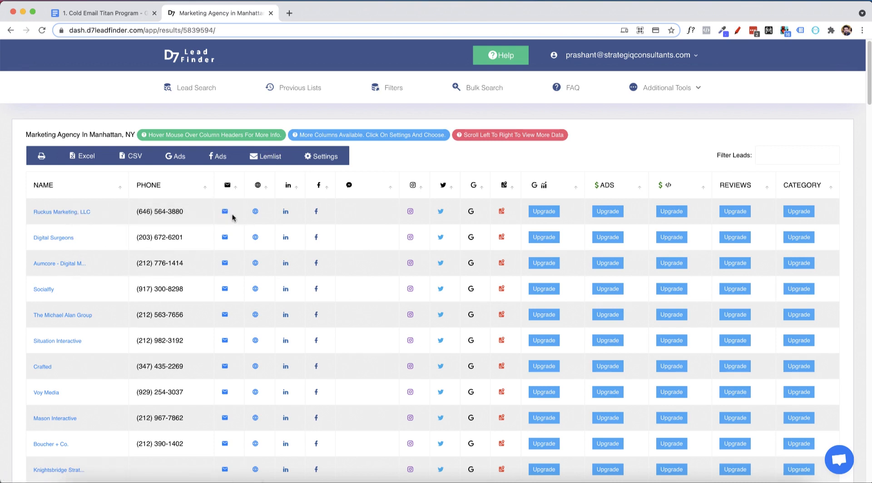
mouse_move(226, 236)
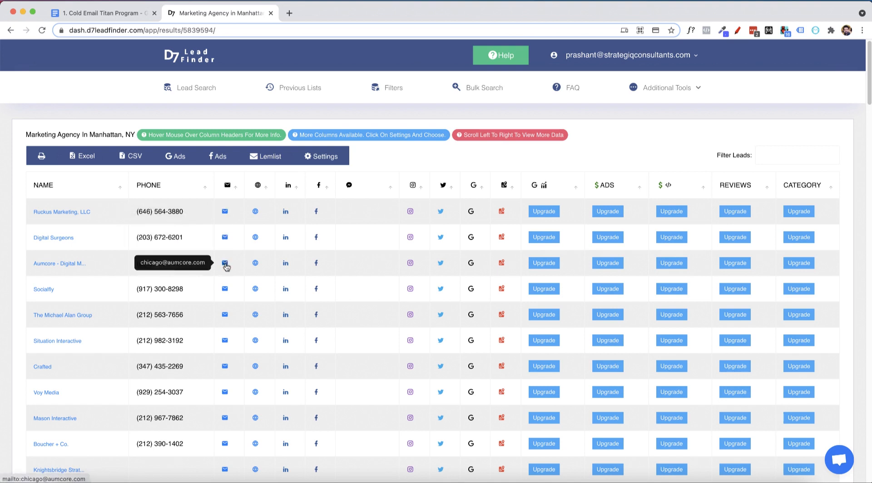
mouse_move(256, 211)
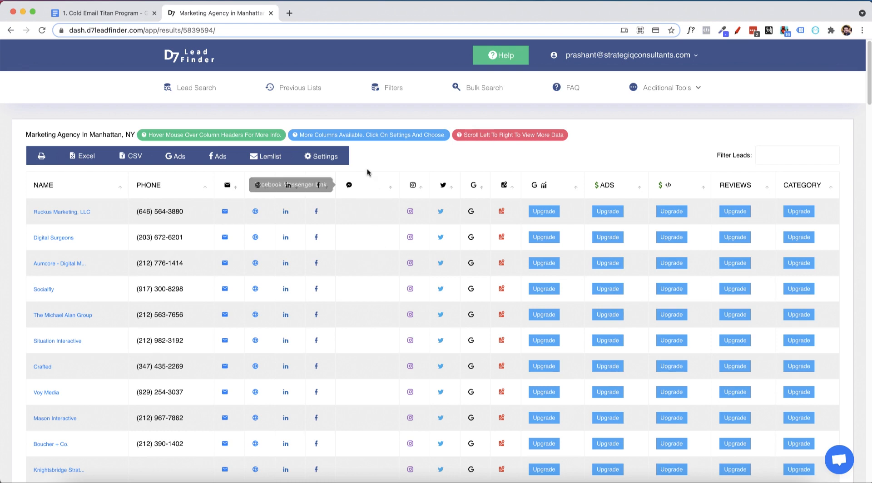
Step: Export the Manhattan marketing agency leads as an Excel file and open the downloaded workbook
left_click(66, 158)
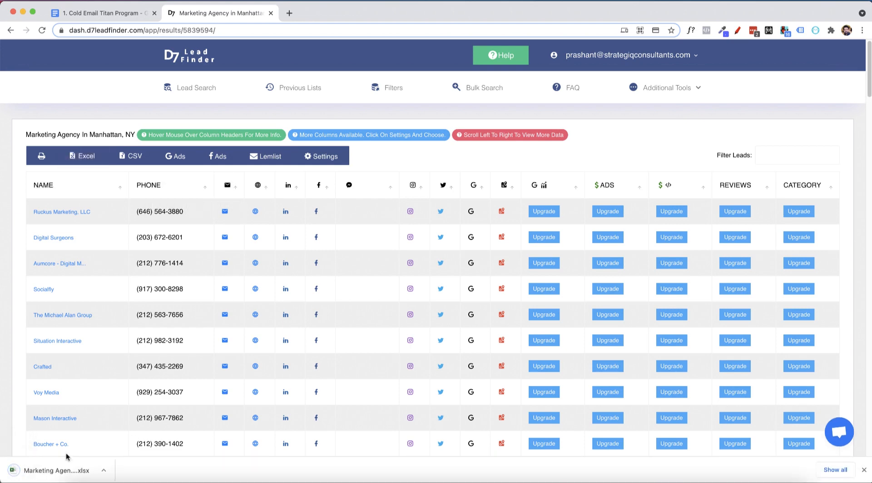
left_click(41, 472)
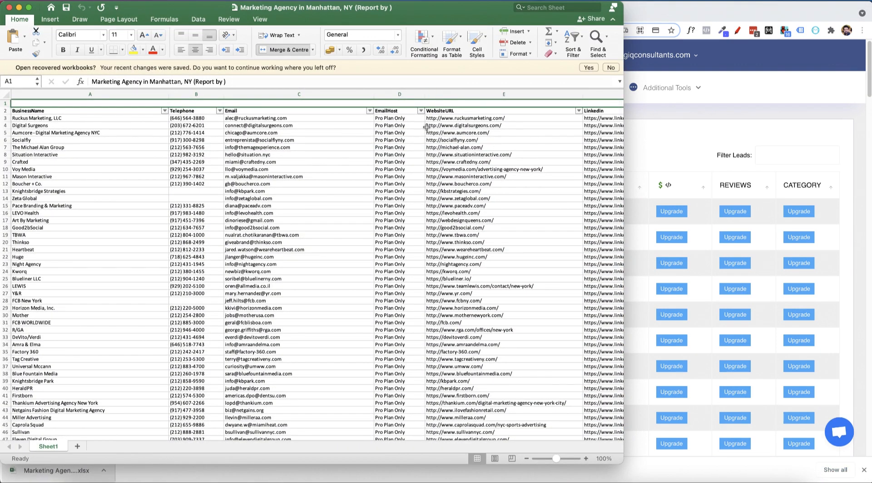
Step: Delete the EmailHost column from the exported leads sheet
right_click(400, 106)
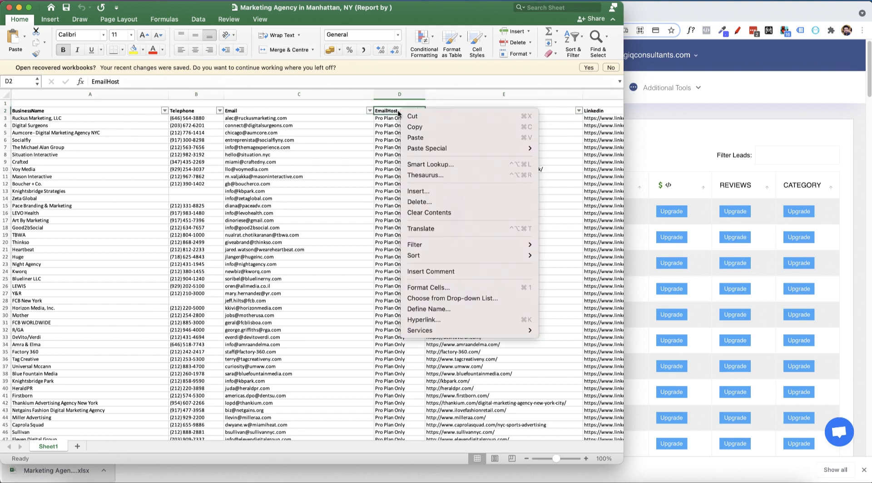
left_click(389, 94)
right_click(390, 94)
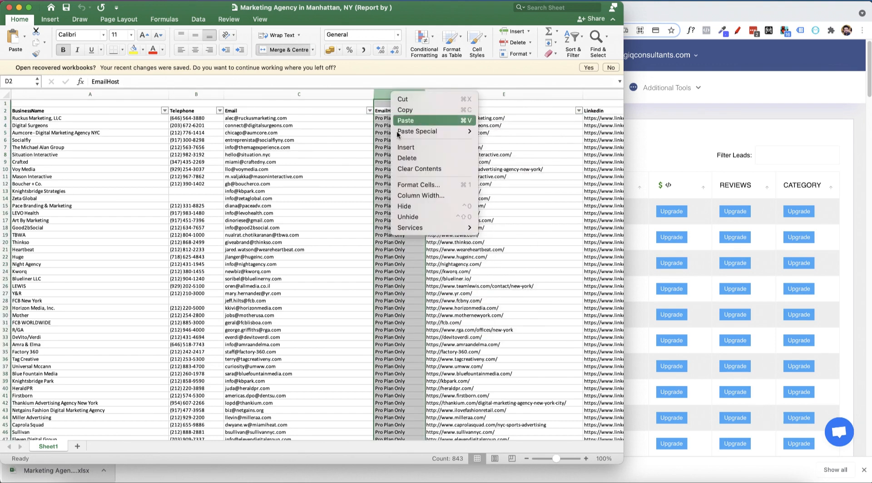
left_click(407, 157)
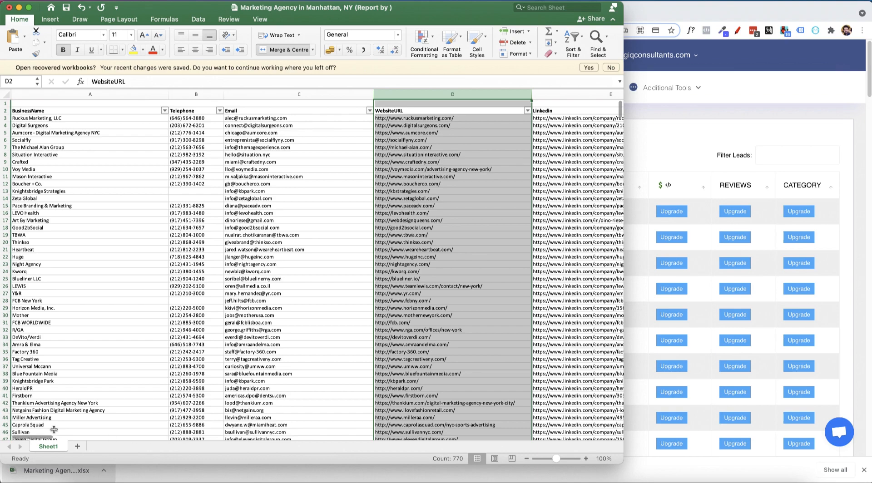
left_click_drag(50, 437, 91, 437)
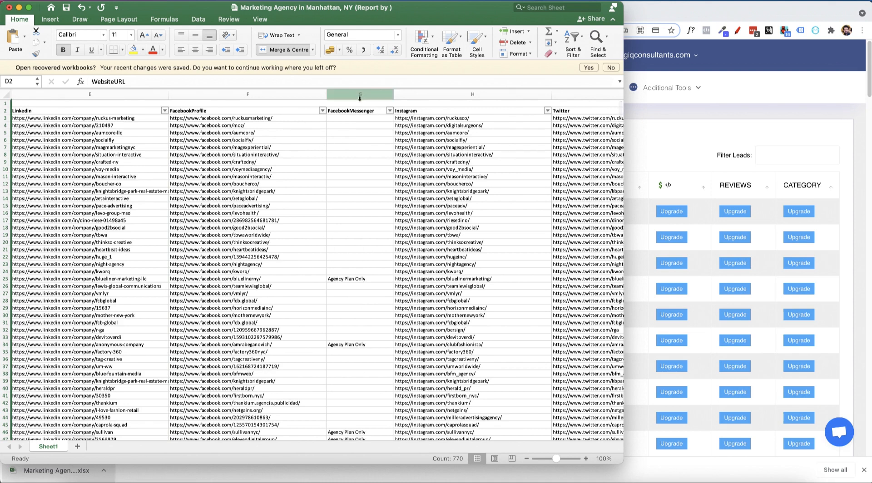
left_click(451, 132)
key("Right")
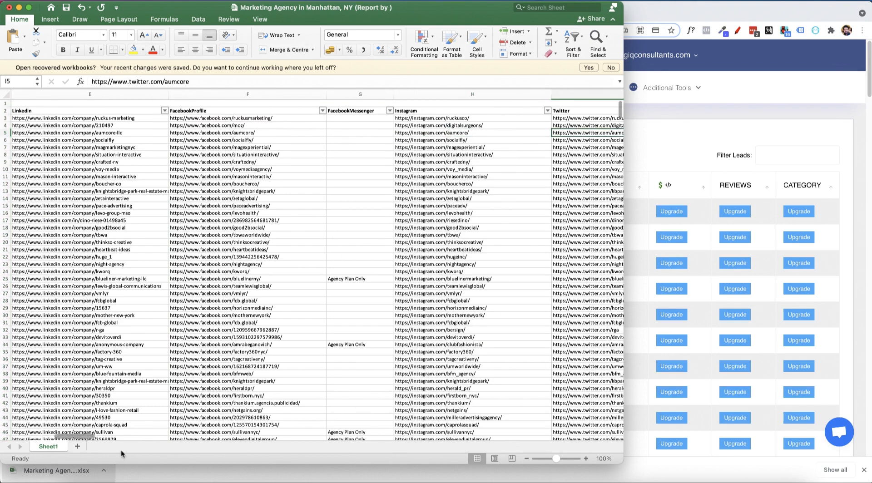
left_click_drag(91, 438, 138, 436)
left_click_drag(195, 94, 660, 114)
right_click(642, 104)
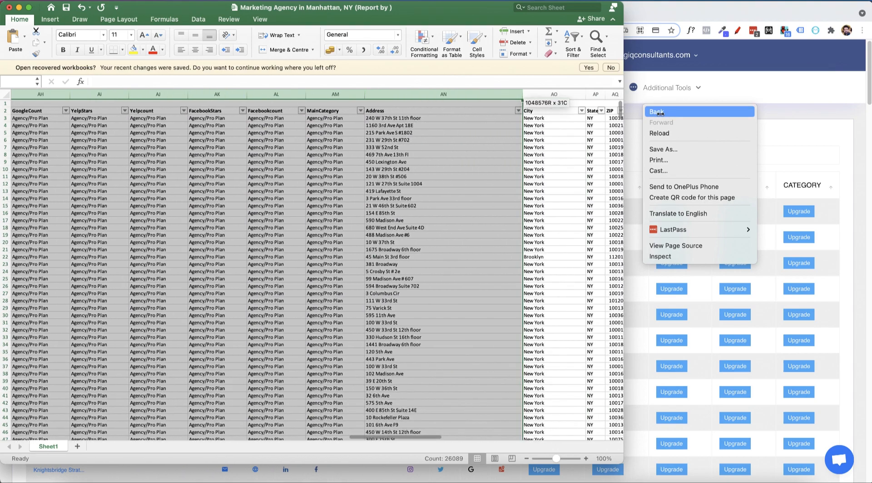
Step: Delete the merged report title cell in row 1, shifting the cells below up
right_click(490, 105)
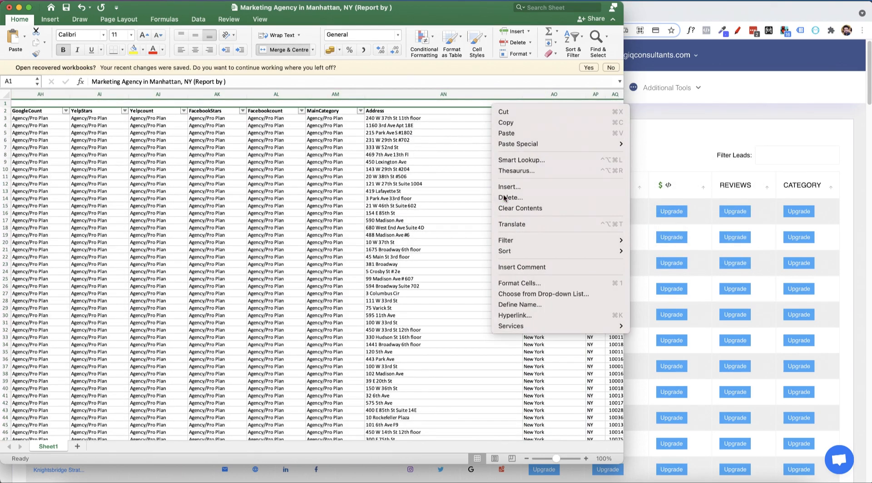
left_click(503, 198)
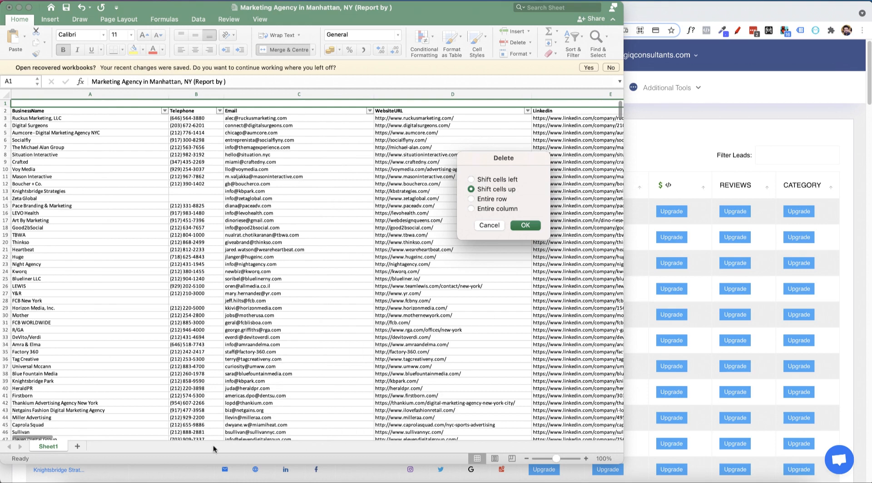
left_click(525, 226)
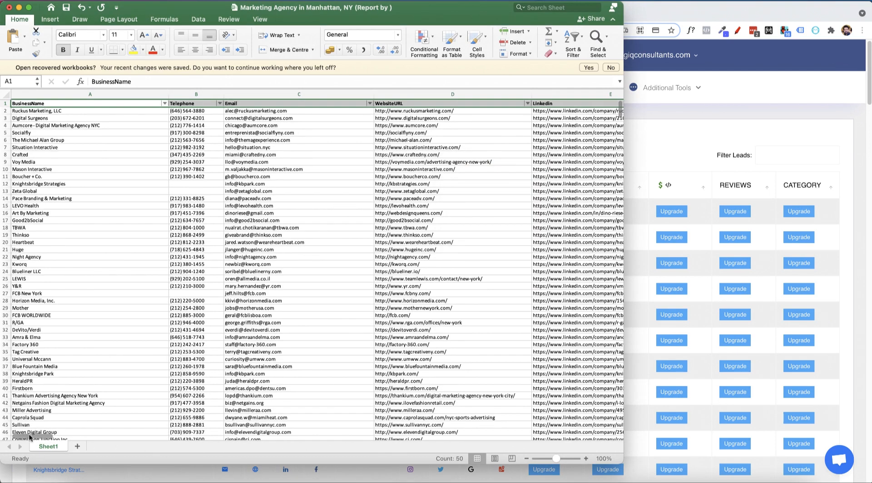
Step: Remove the MobileFriendly through LinkedinAnalytics columns after Country in the leads sheet
left_click_drag(30, 437, 405, 439)
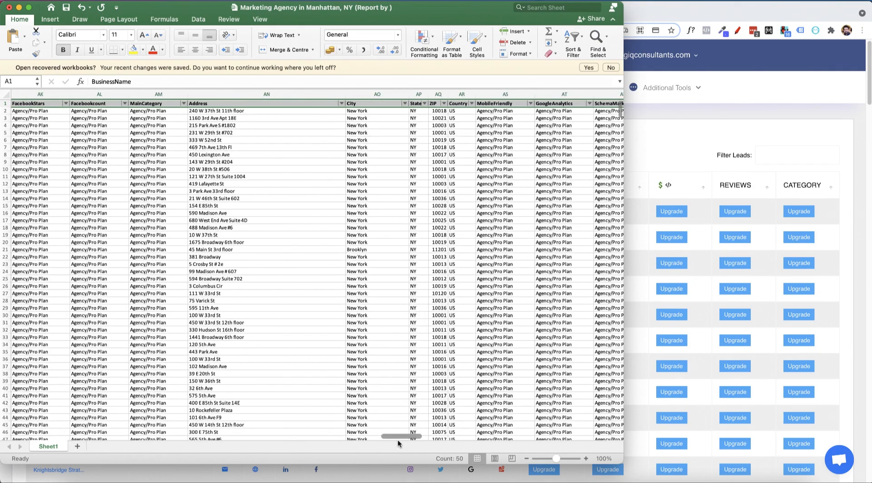
left_click(490, 96)
left_click_drag(486, 94, 470, 94)
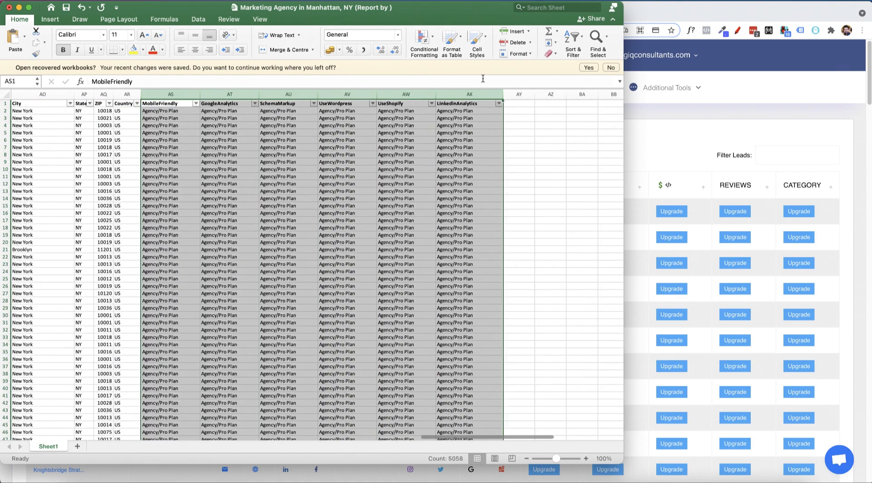
right_click(453, 291)
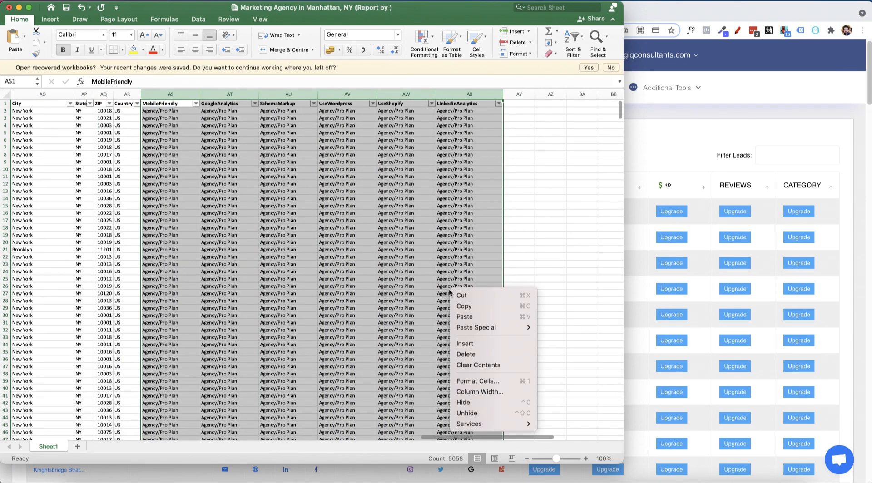
left_click(474, 365)
Step: Delete the FacebookPixel through GoogleCount columns and the YelpStars through MainCategory columns
left_click_drag(462, 438, 290, 434)
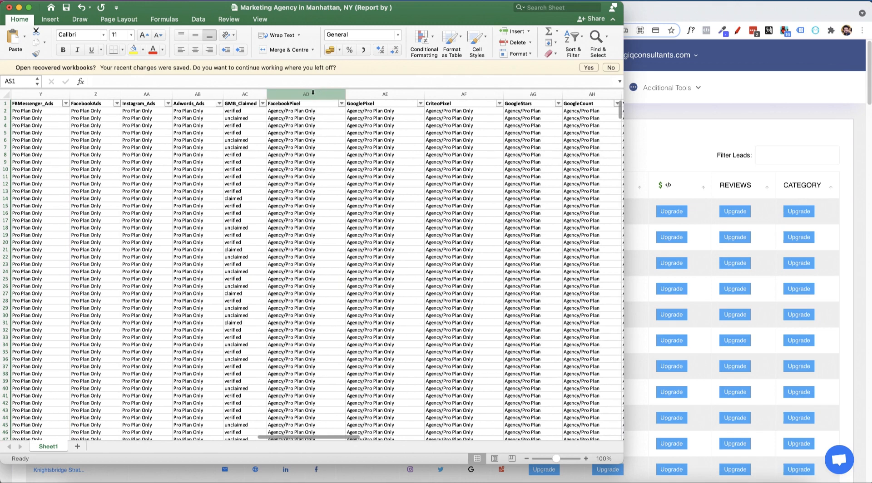
left_click_drag(312, 93, 586, 94)
right_click(540, 92)
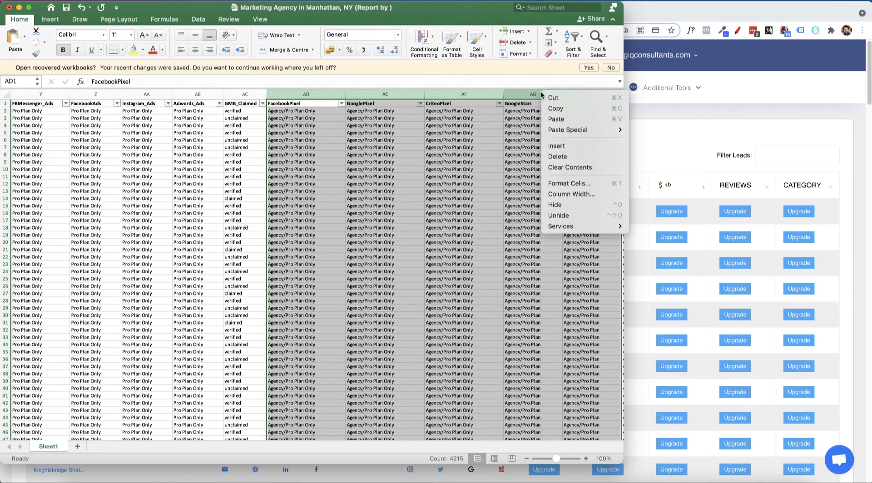
left_click(578, 157)
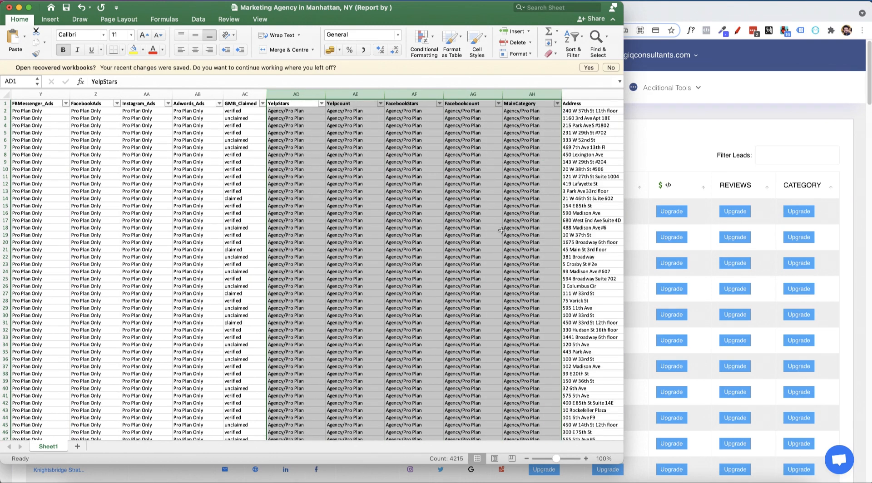
right_click(514, 92)
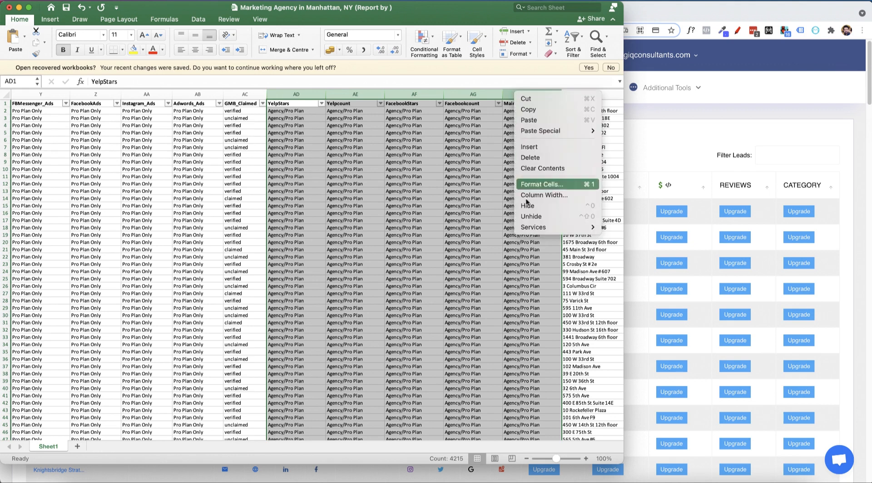
left_click(536, 159)
left_click(327, 261)
Step: Delete the FacebookAds, Instagram_Ads, Adwords_Ads and GMB_Claimed columns, plus the FBMessenger_Ads column
left_click(238, 93)
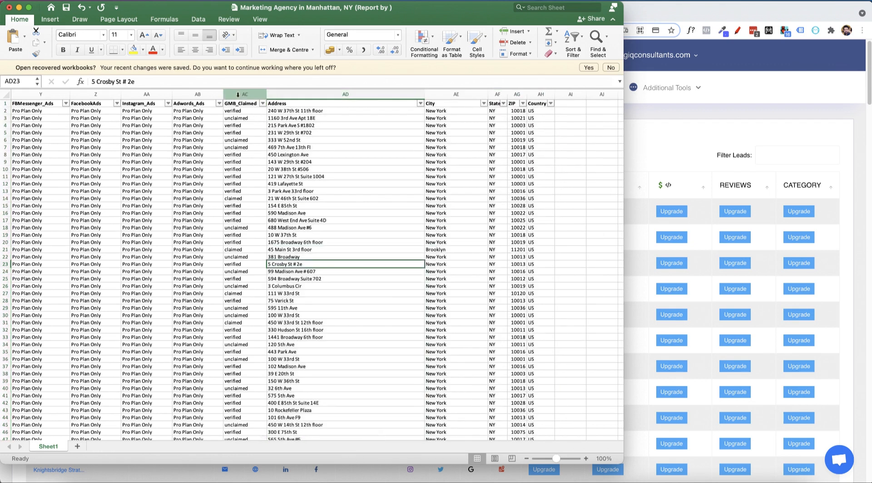
left_click_drag(238, 93, 93, 93)
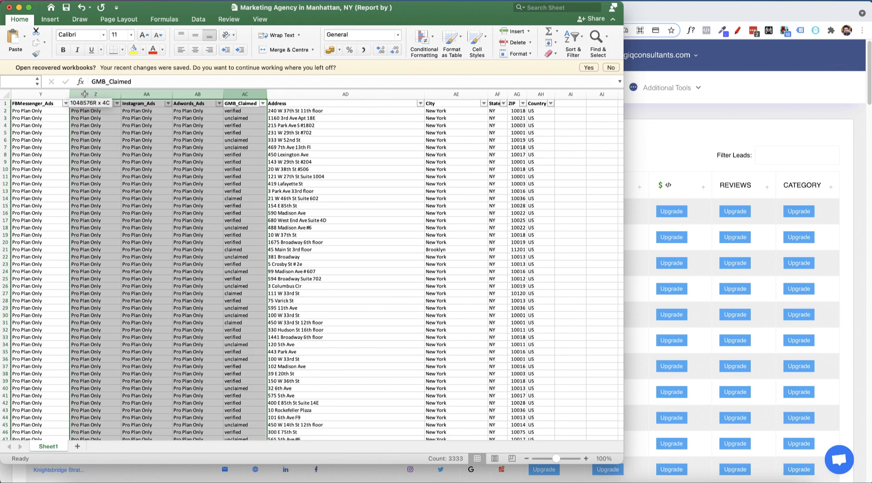
right_click(116, 113)
left_click(132, 176)
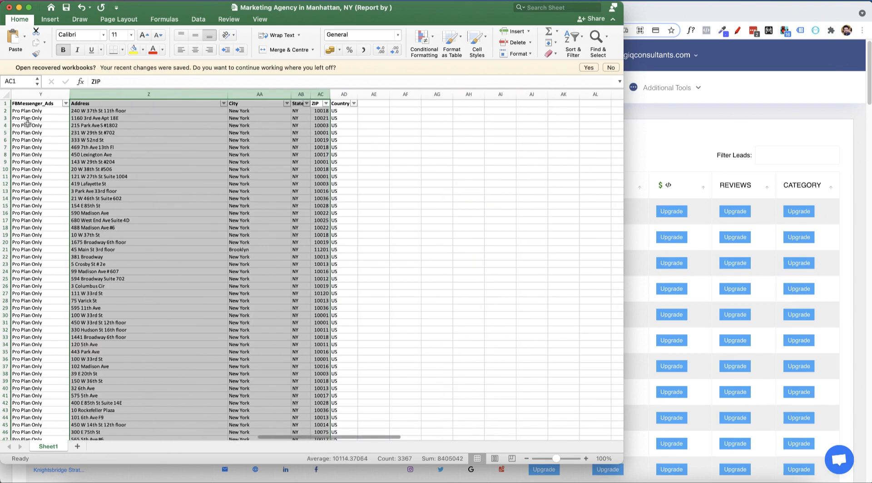
left_click(35, 94)
right_click(34, 94)
left_click(45, 159)
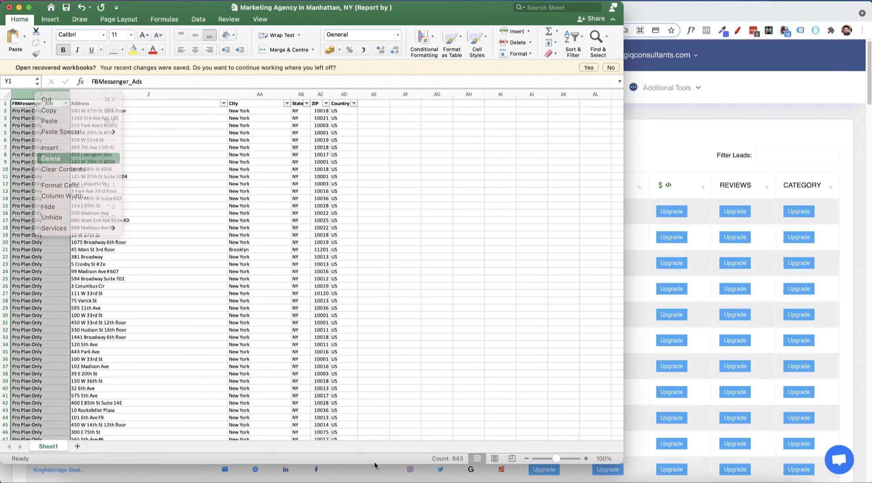
Step: Delete all columns from Google_Rank through YelpAds between the Twitter and Address columns
left_click_drag(311, 437, 243, 434)
left_click_drag(519, 95, 340, 101)
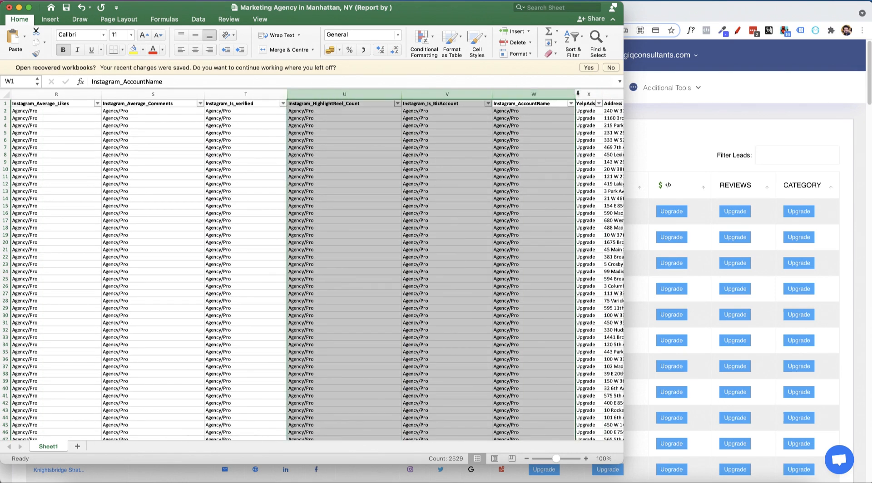
left_click_drag(588, 95, 14, 109)
left_click_drag(202, 437, 118, 436)
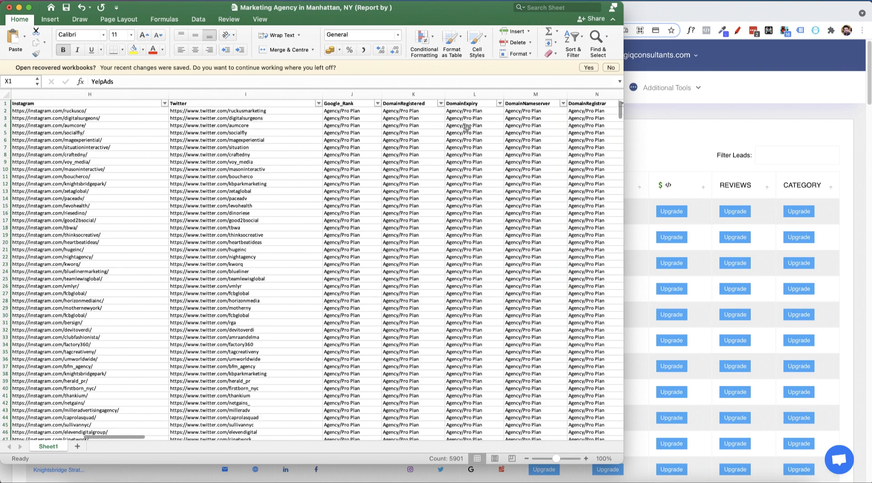
left_click(357, 95, "shift")
right_click(357, 95)
left_click(369, 159)
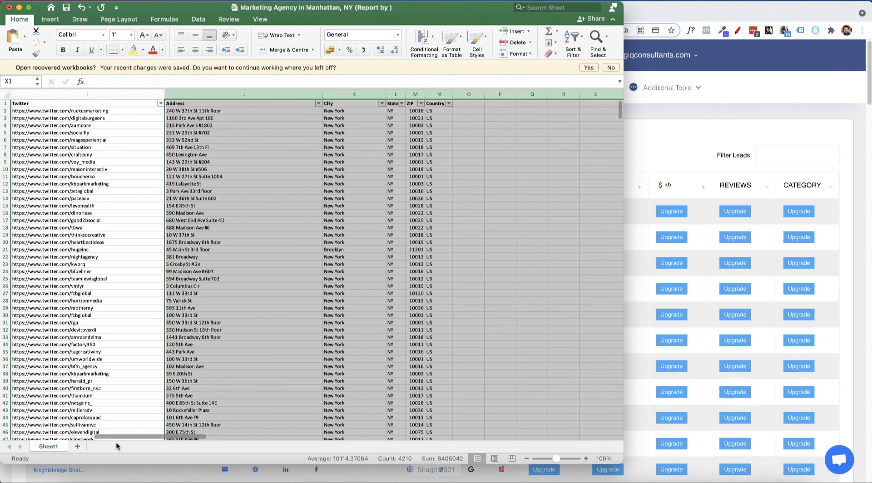
Step: Review the remaining contact, website, social profile and address columns across the cleaned leads sheet
left_click_drag(126, 437, 45, 436)
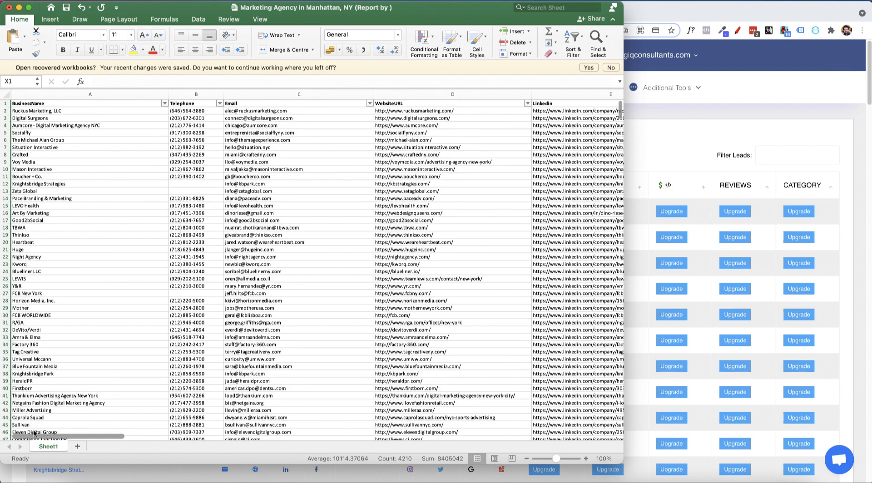
scroll(49, 429, "right", 2)
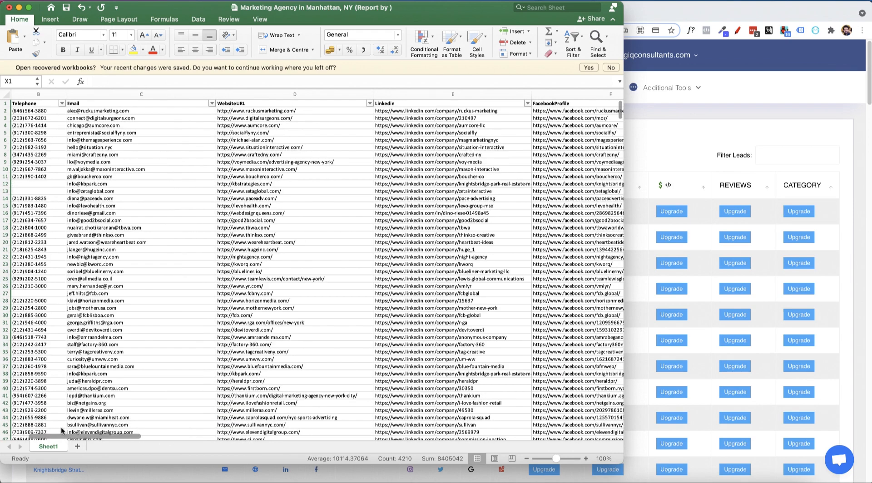
scroll(61, 427, "right", 6)
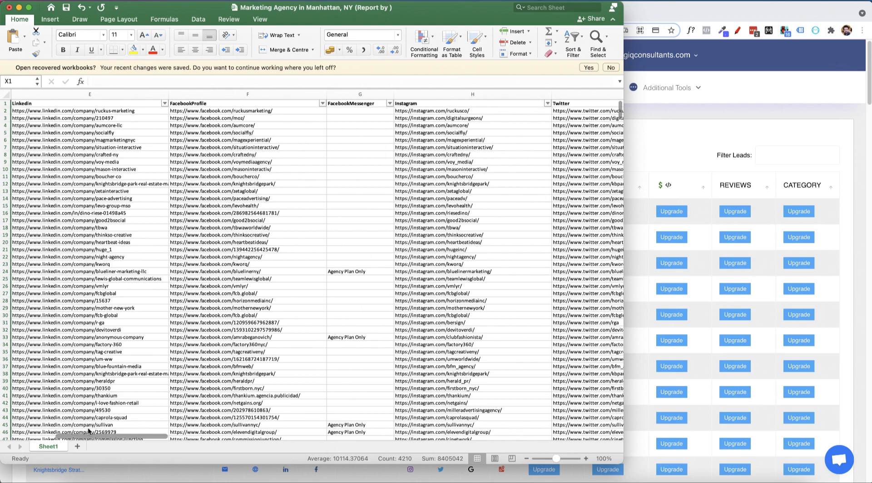
scroll(89, 430, "right", 5)
scroll(128, 426, "left", 1)
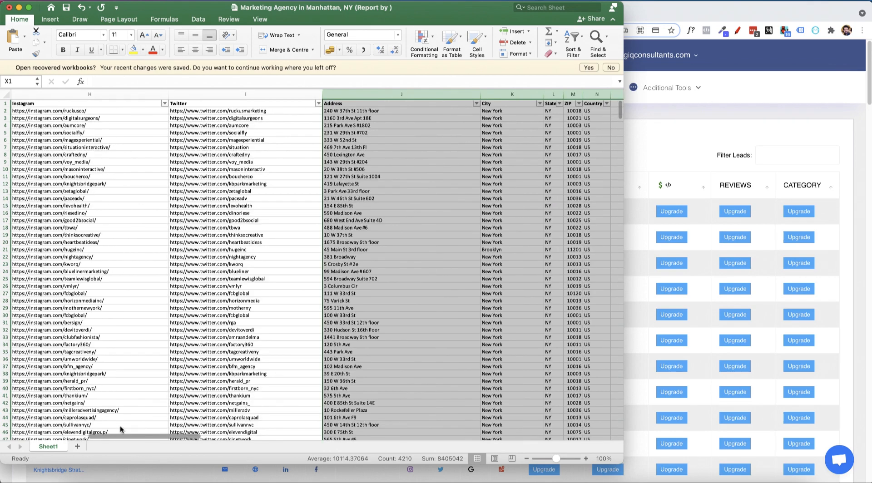
scroll(121, 430, "left", 10)
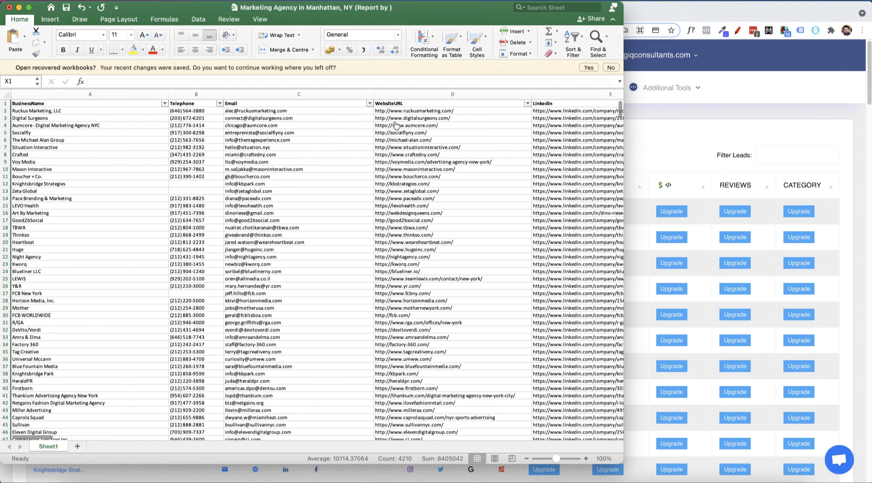
Step: Save and close the leads workbook, and close the D7 Lead Finder results to return to the Cold Email Titan Program document
left_click(10, 7)
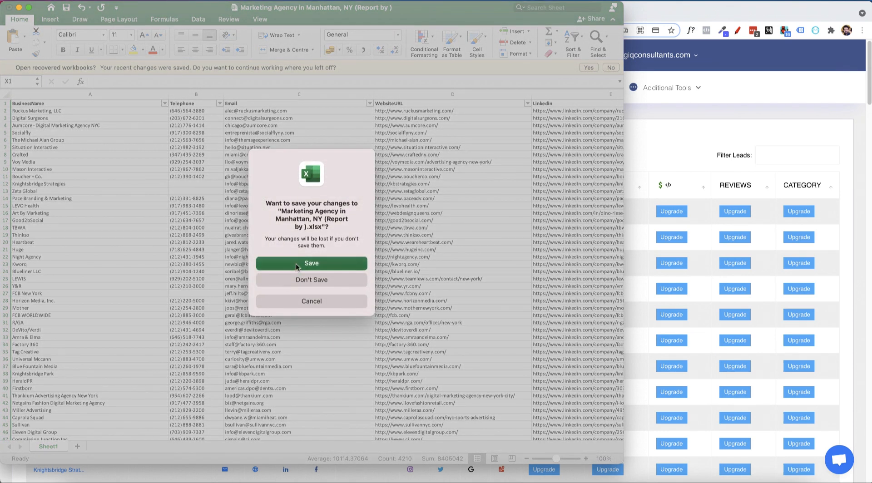
left_click(296, 264)
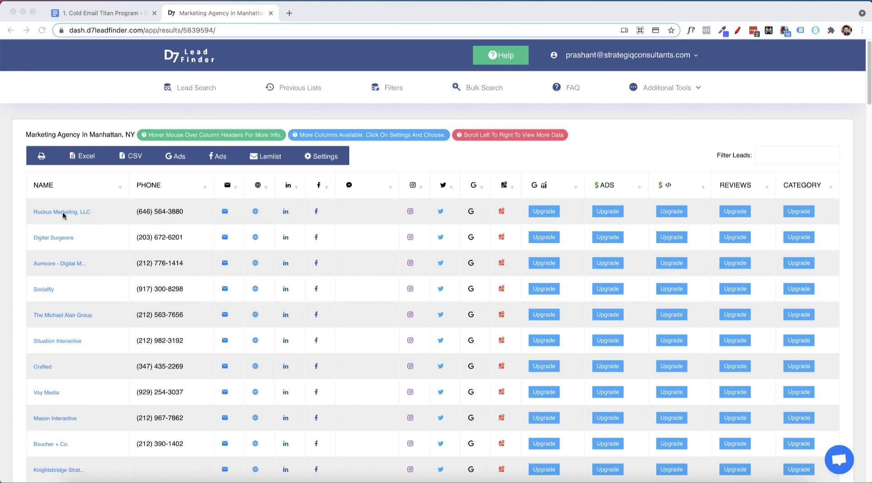
left_click(271, 14)
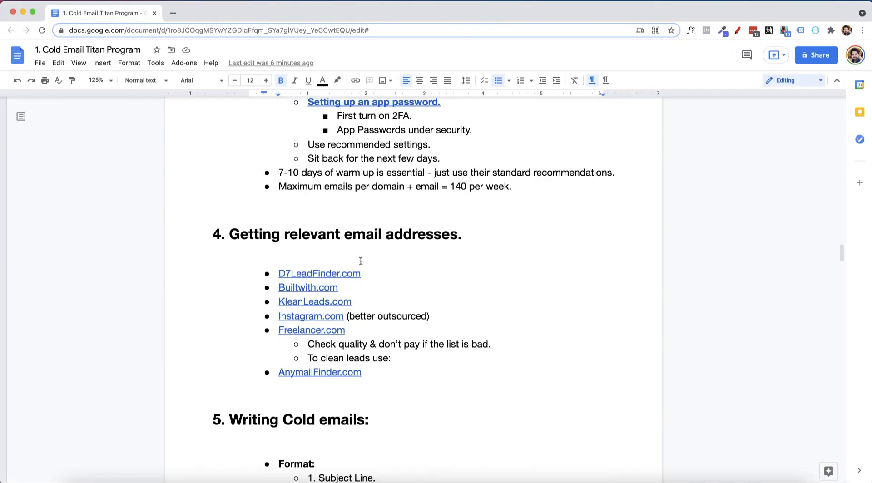